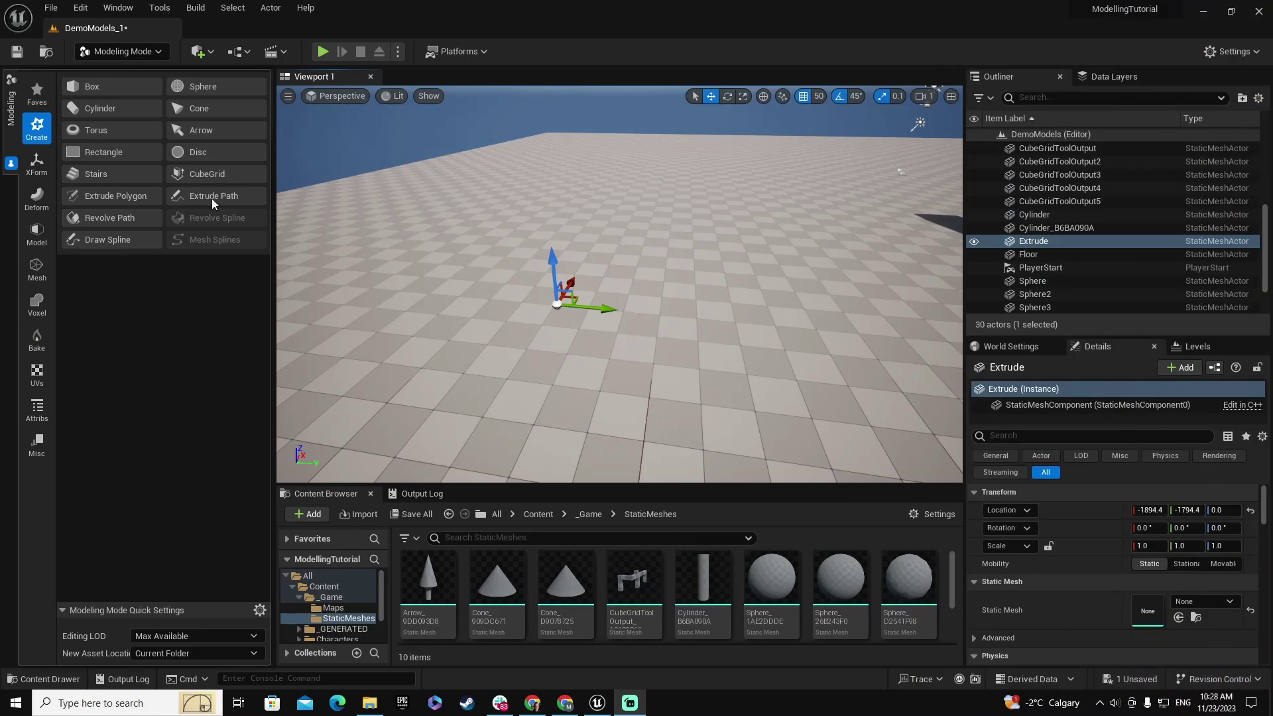
# Start Extrude Polygon in Freehand draw mode and draw the first four edges of a polygon on the floor.
pyautogui.click(118, 197)
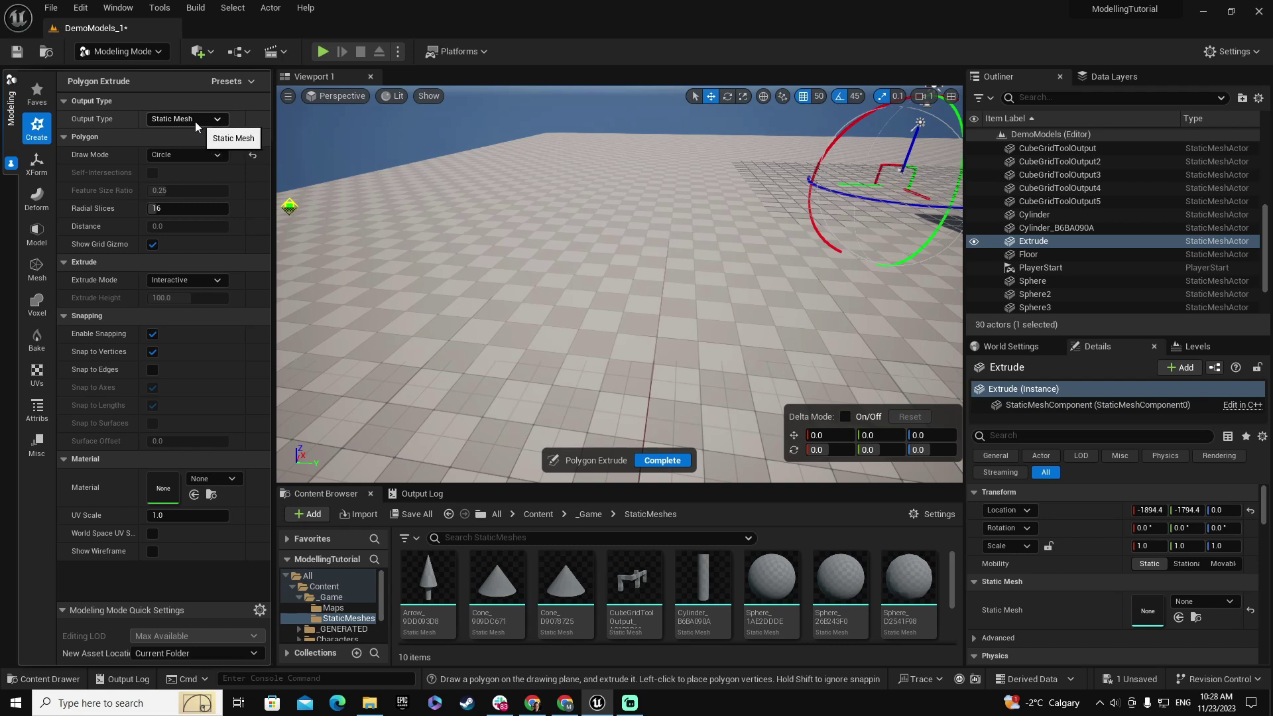
pyautogui.click(219, 156)
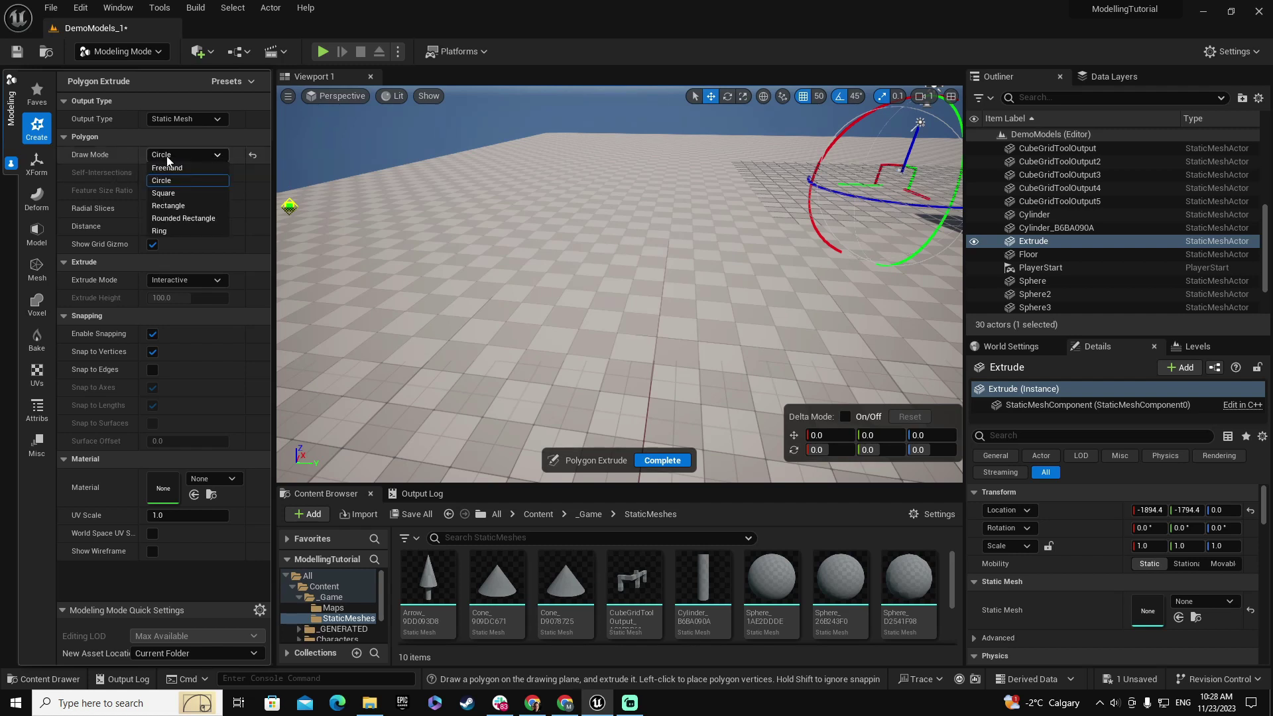
pyautogui.click(172, 169)
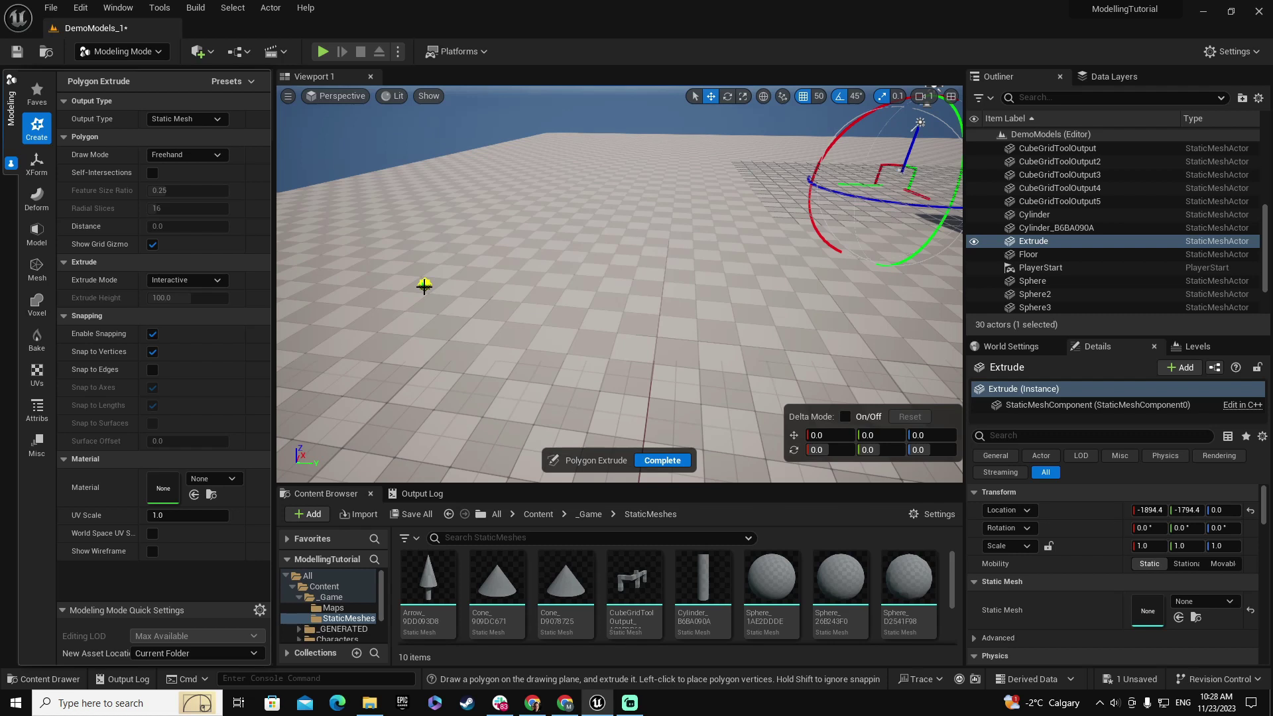
pyautogui.moveTo(424, 285)
pyautogui.mouseDown()
pyautogui.moveTo(455, 343)
pyautogui.moveTo(519, 353)
pyautogui.moveTo(540, 334)
pyautogui.moveTo(622, 321)
pyautogui.moveTo(637, 270)
pyautogui.moveTo(139, 343)
pyautogui.mouseUp()
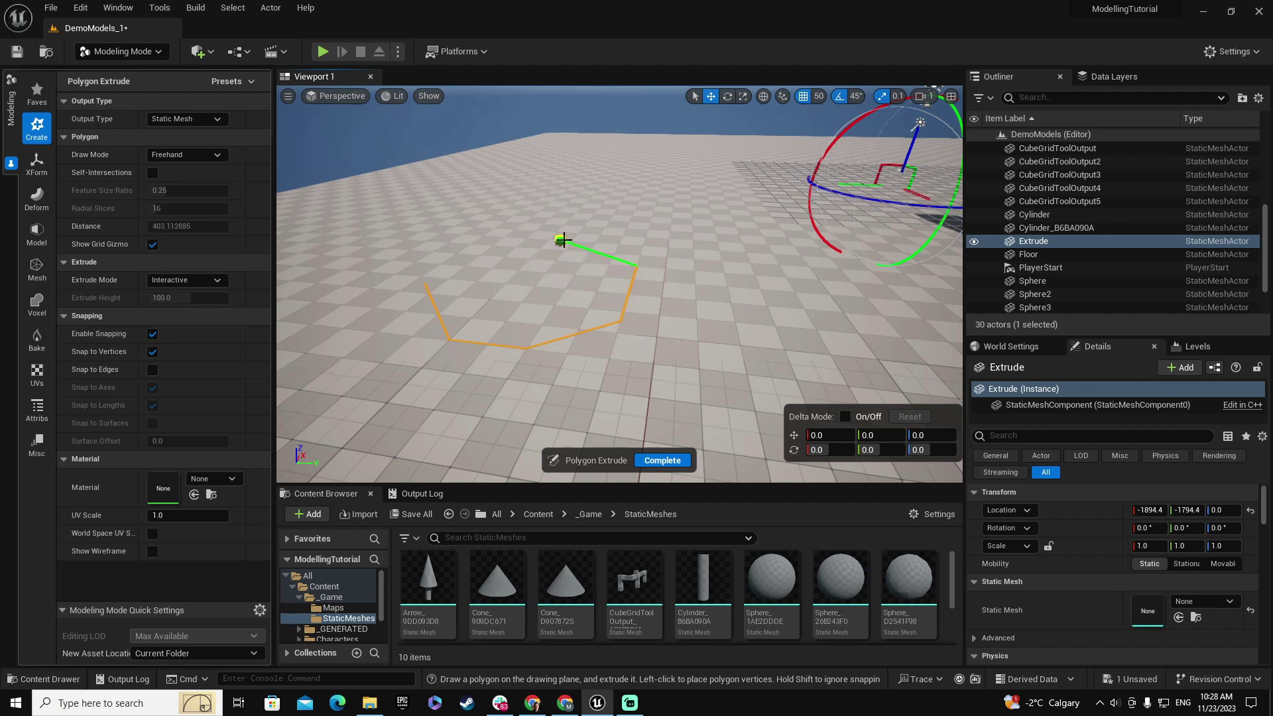
pyautogui.moveTo(562, 239); pyautogui.dragTo(571, 172, button='right')
pyautogui.moveTo(660, 324); pyautogui.dragTo(540, 216, button='right')
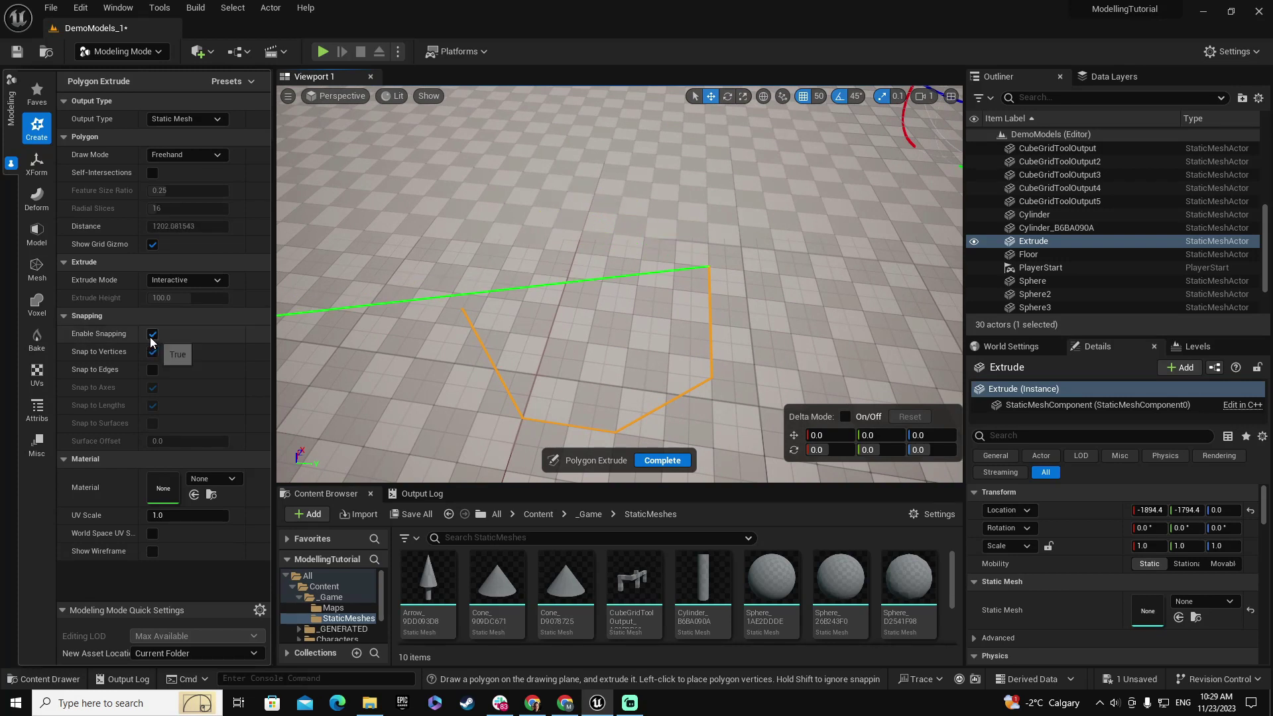
# Try out the tool's snapping, edge snapping and the viewport grid snapping, returning each to its previous setting.
pyautogui.click(152, 335)
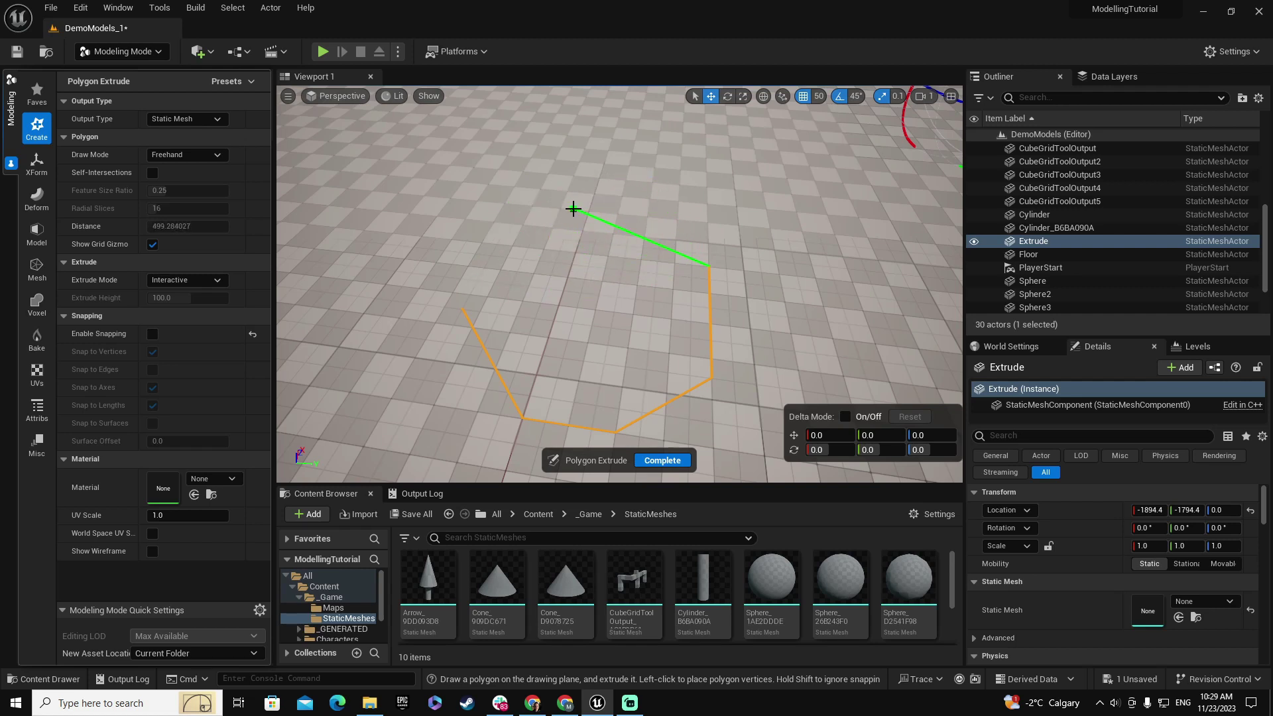
pyautogui.click(153, 334)
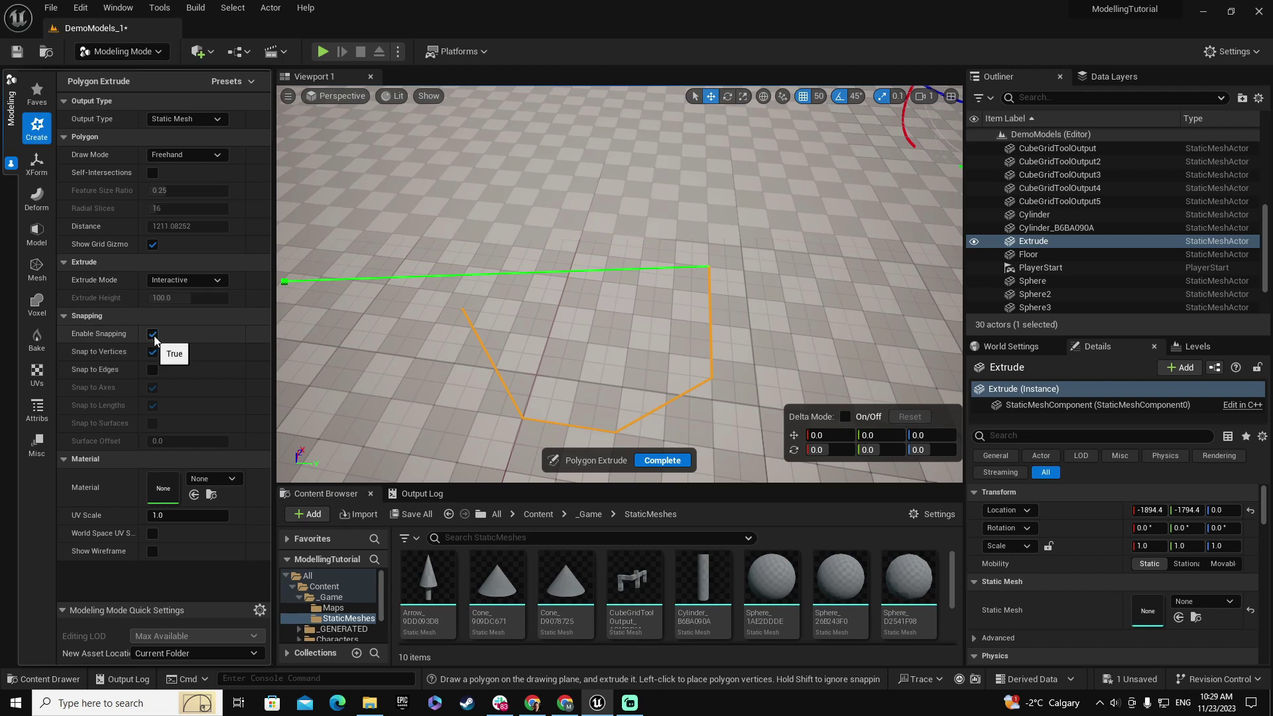
pyautogui.click(152, 369)
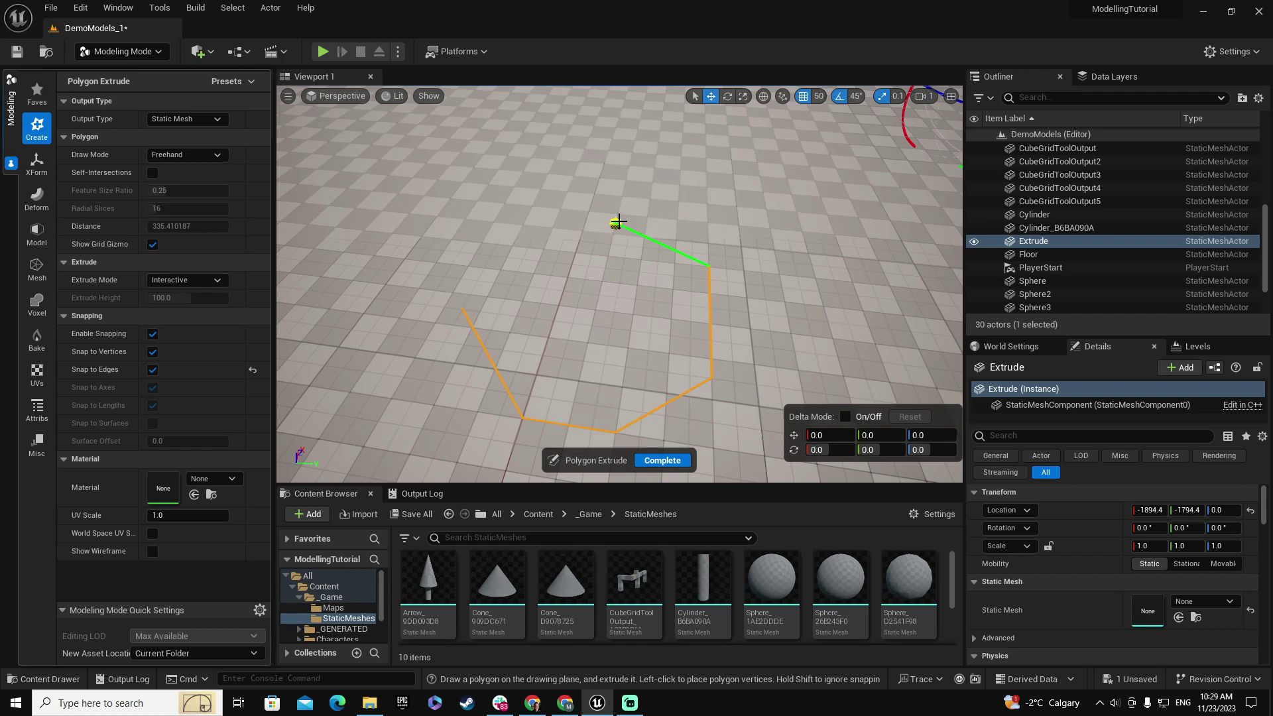
pyautogui.click(252, 371)
pyautogui.click(803, 97)
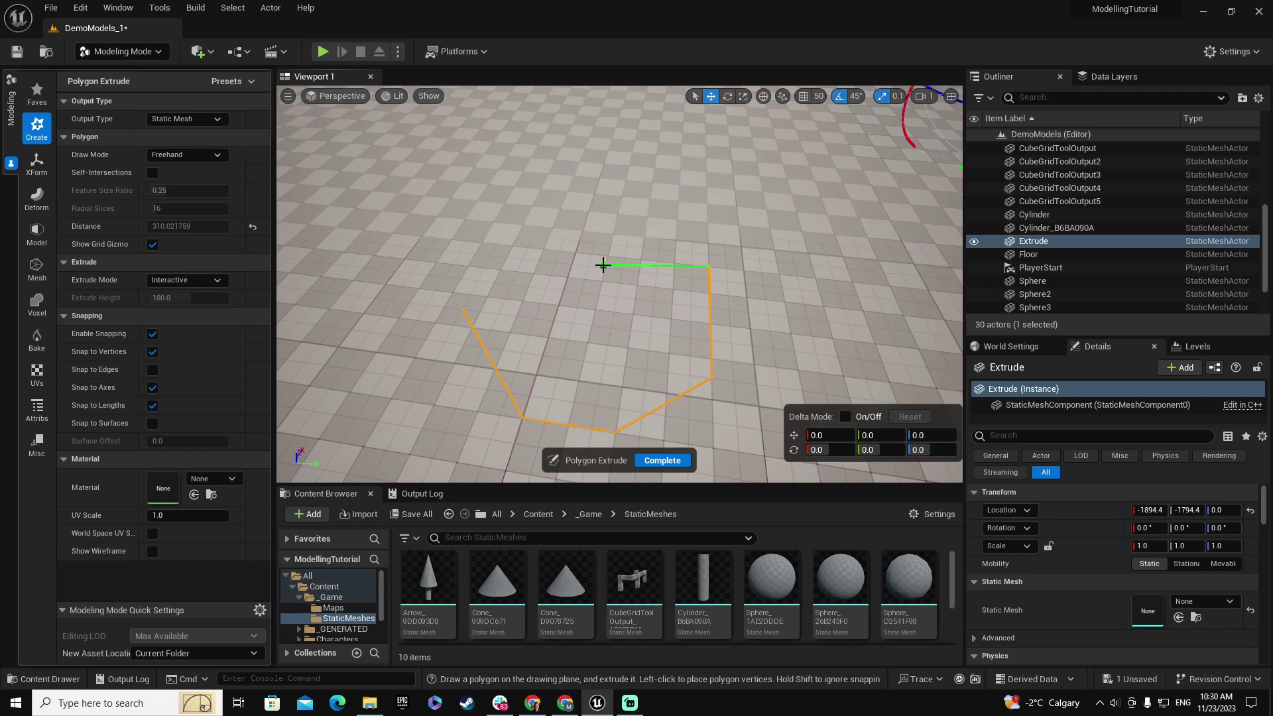
pyautogui.click(803, 97)
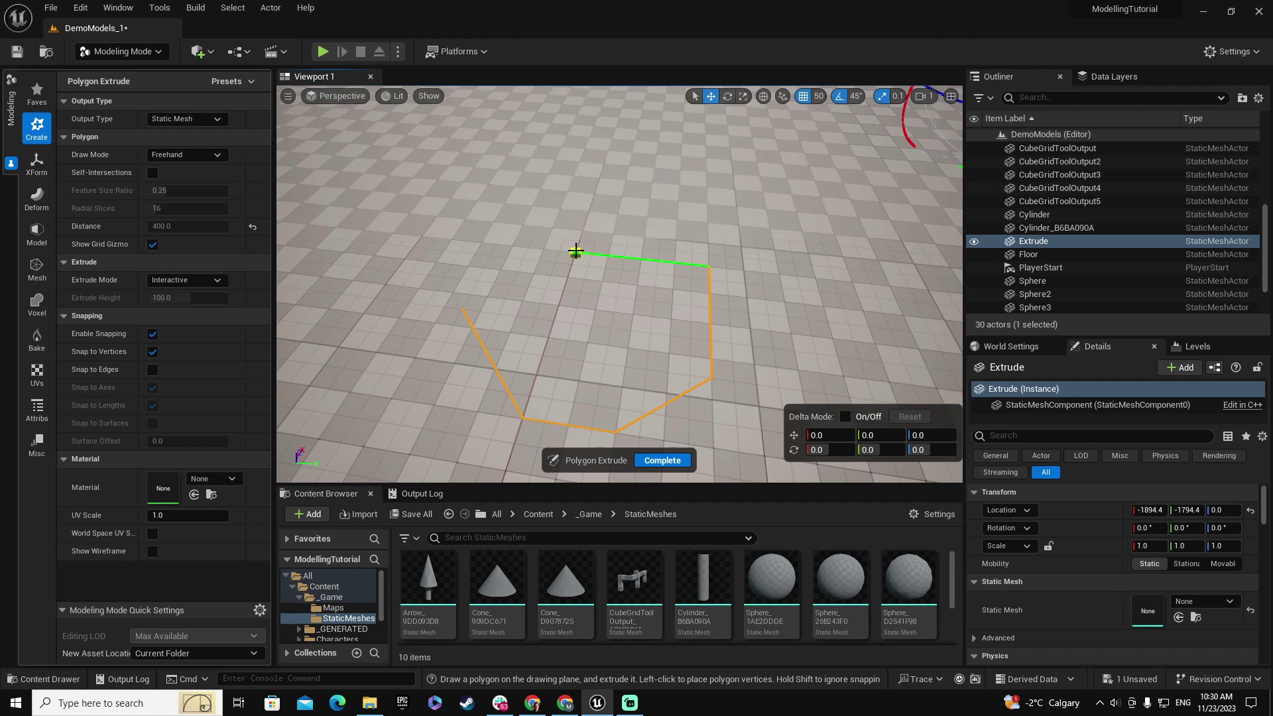
# Add a vertex 400 units from the last one, close the polygon at its starting point and extrude it 200 units high.
pyautogui.click(576, 250)
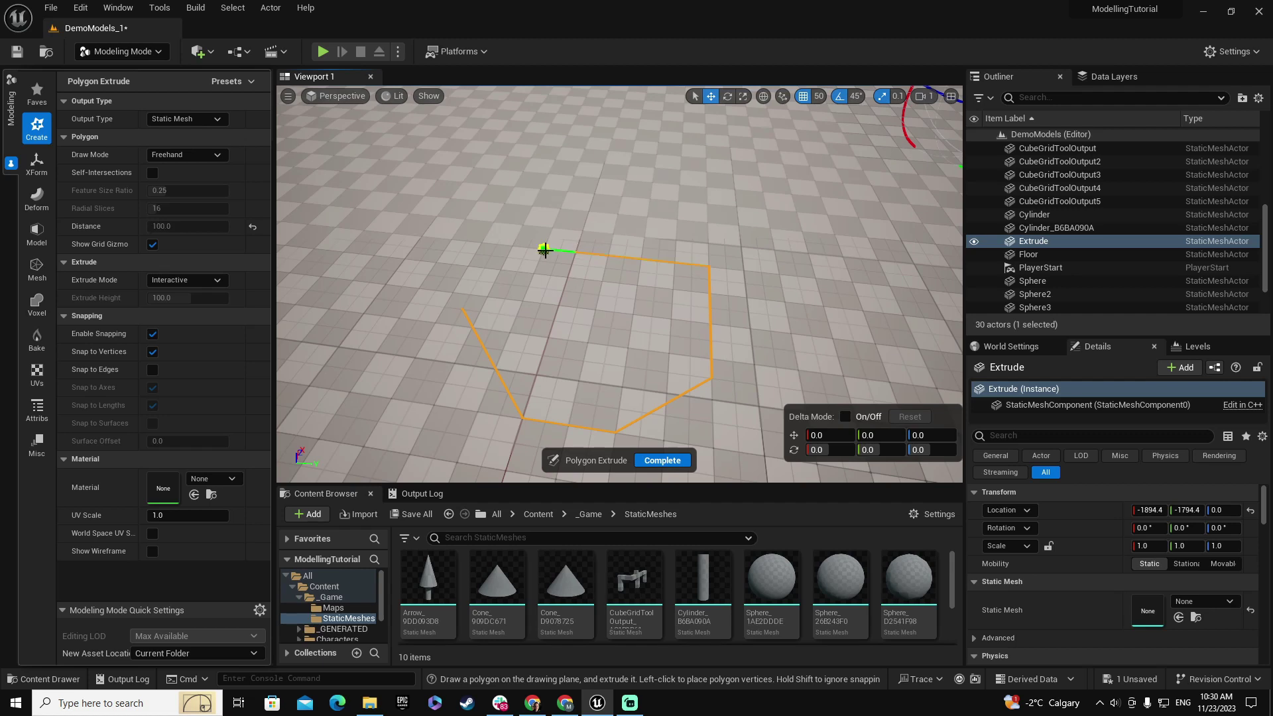
pyautogui.click(462, 309)
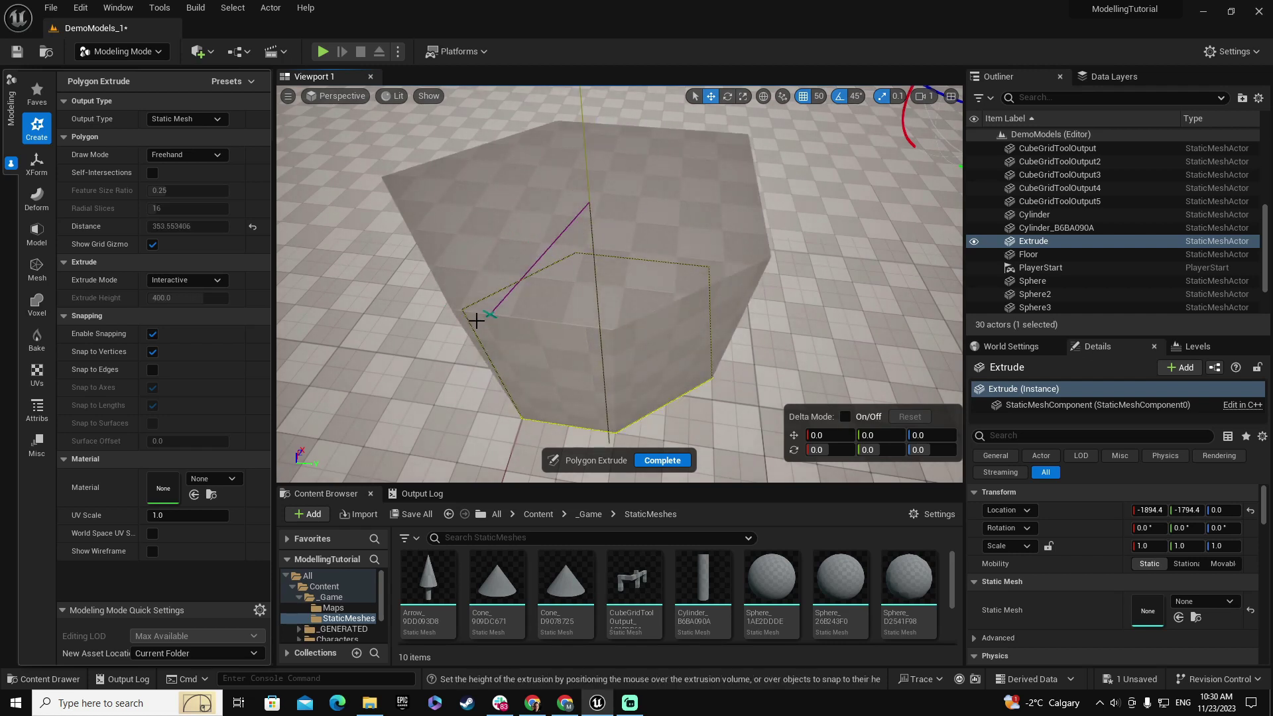
pyautogui.moveTo(476, 320)
pyautogui.mouseDown(button='right')
pyautogui.moveTo(472, 284)
pyautogui.moveTo(472, 297)
pyautogui.mouseUp(button='right')
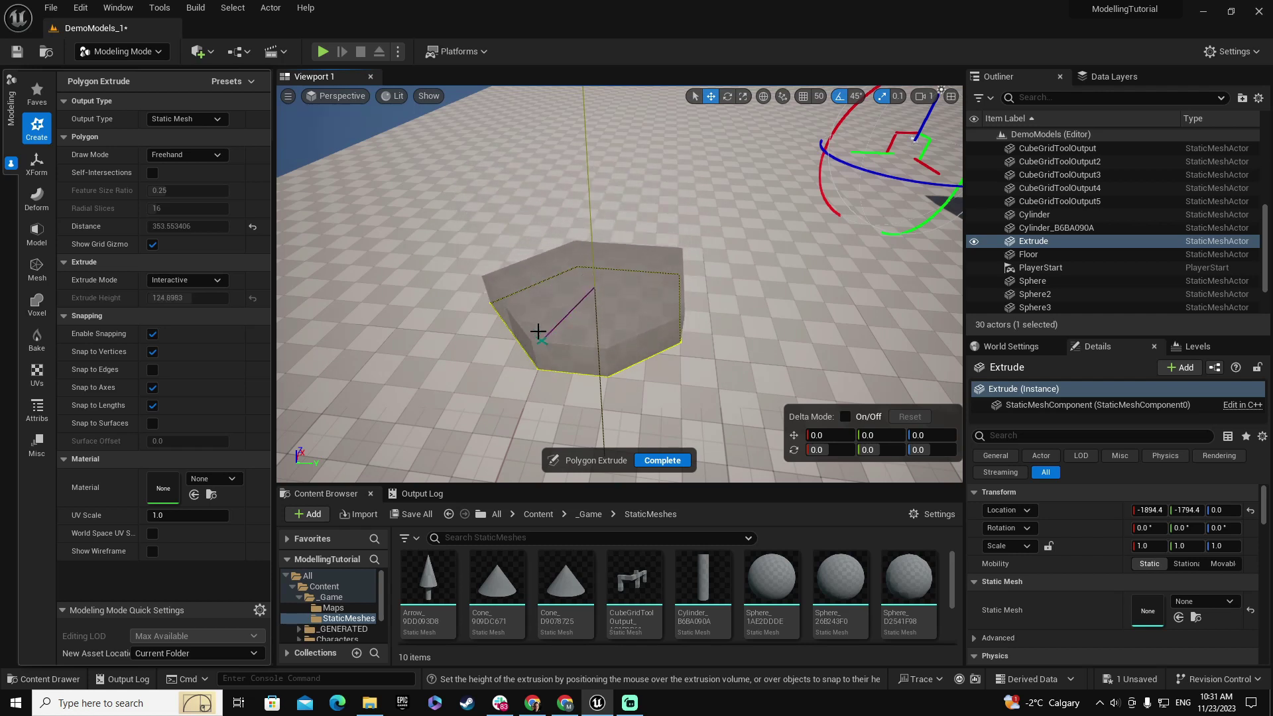
pyautogui.click(803, 96)
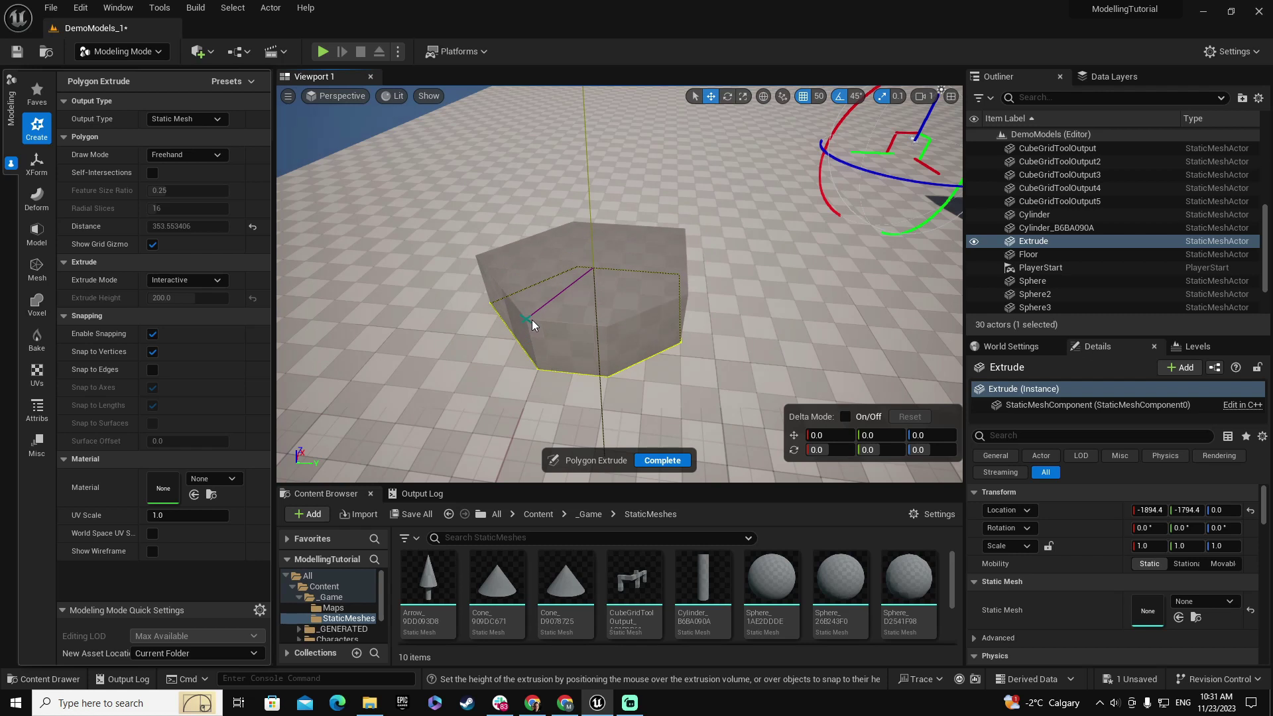
pyautogui.click(532, 319)
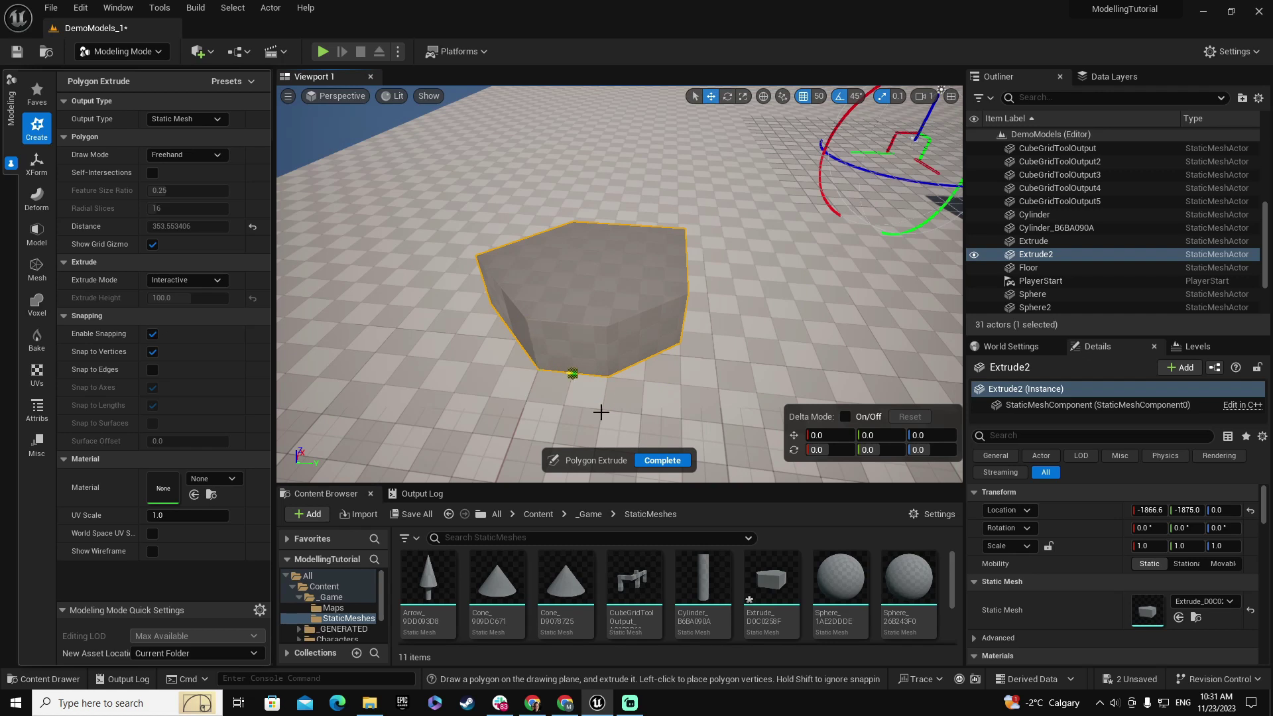
pyautogui.click(664, 461)
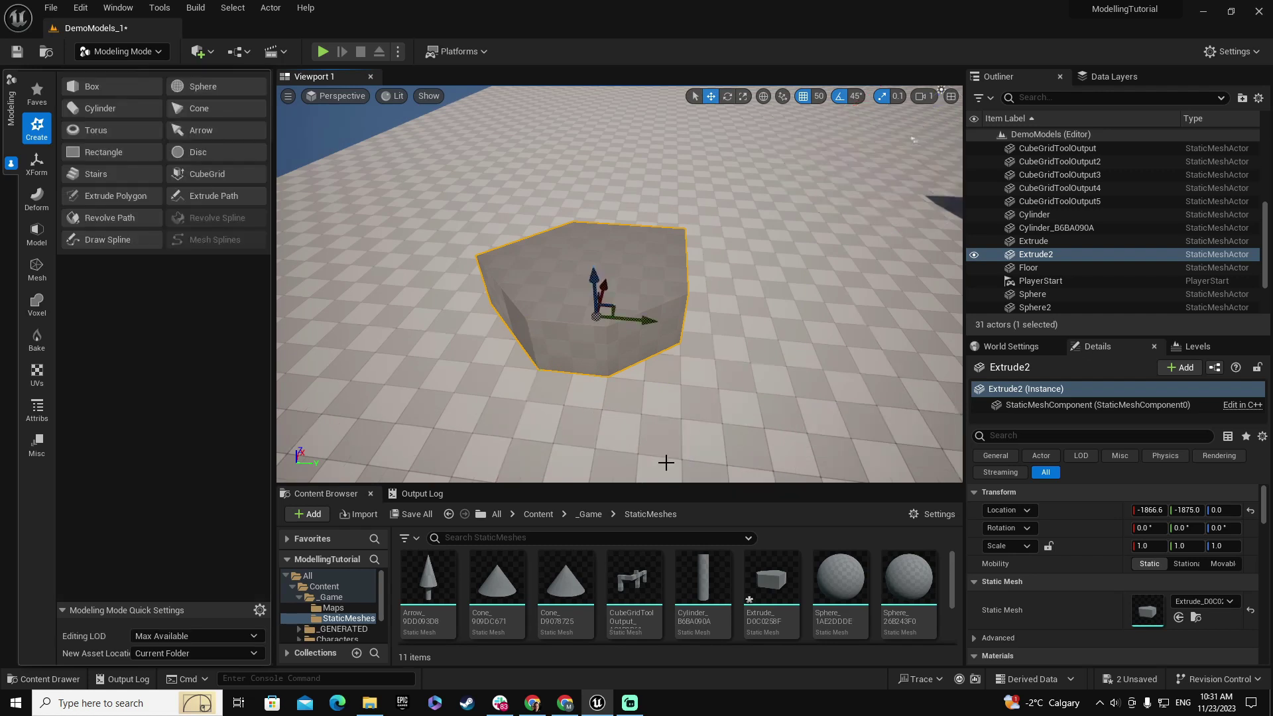
# Start Extrude Polygon in Circle draw mode and draw a circle of 250 units radius beside the polygon block.
pyautogui.moveTo(561, 329); pyautogui.dragTo(710, 304, button='right')
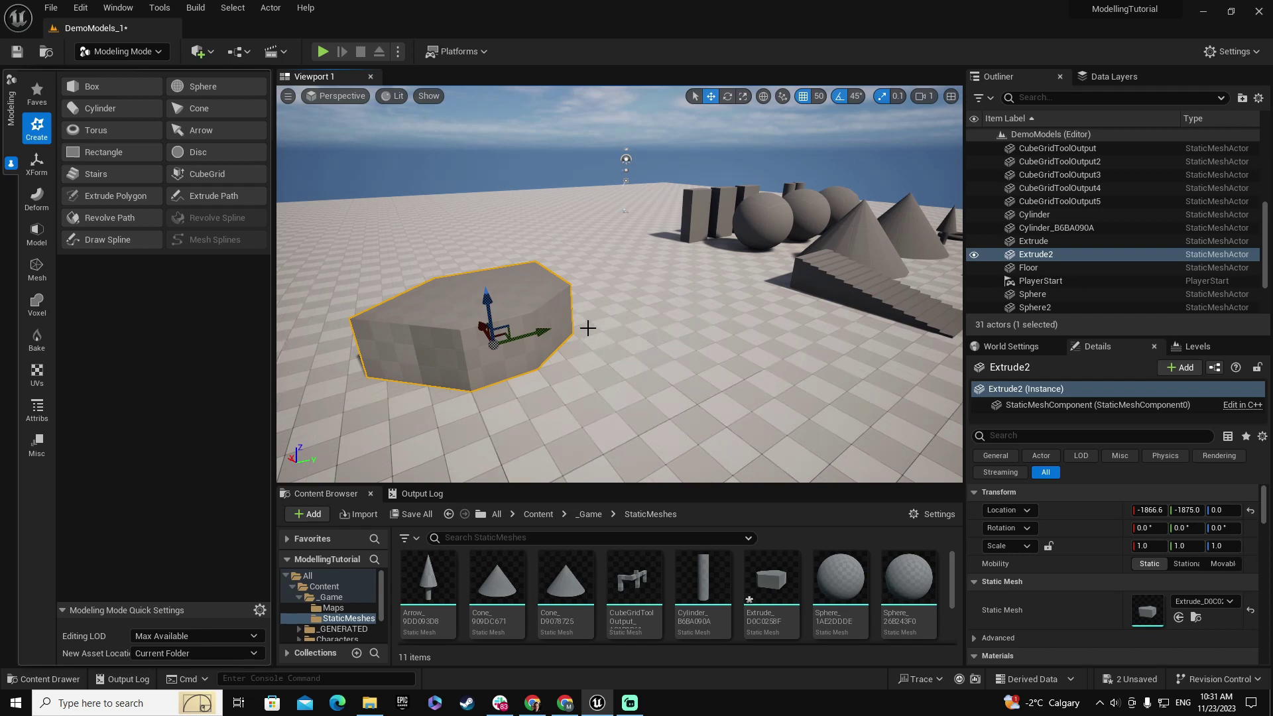
pyautogui.click(105, 198)
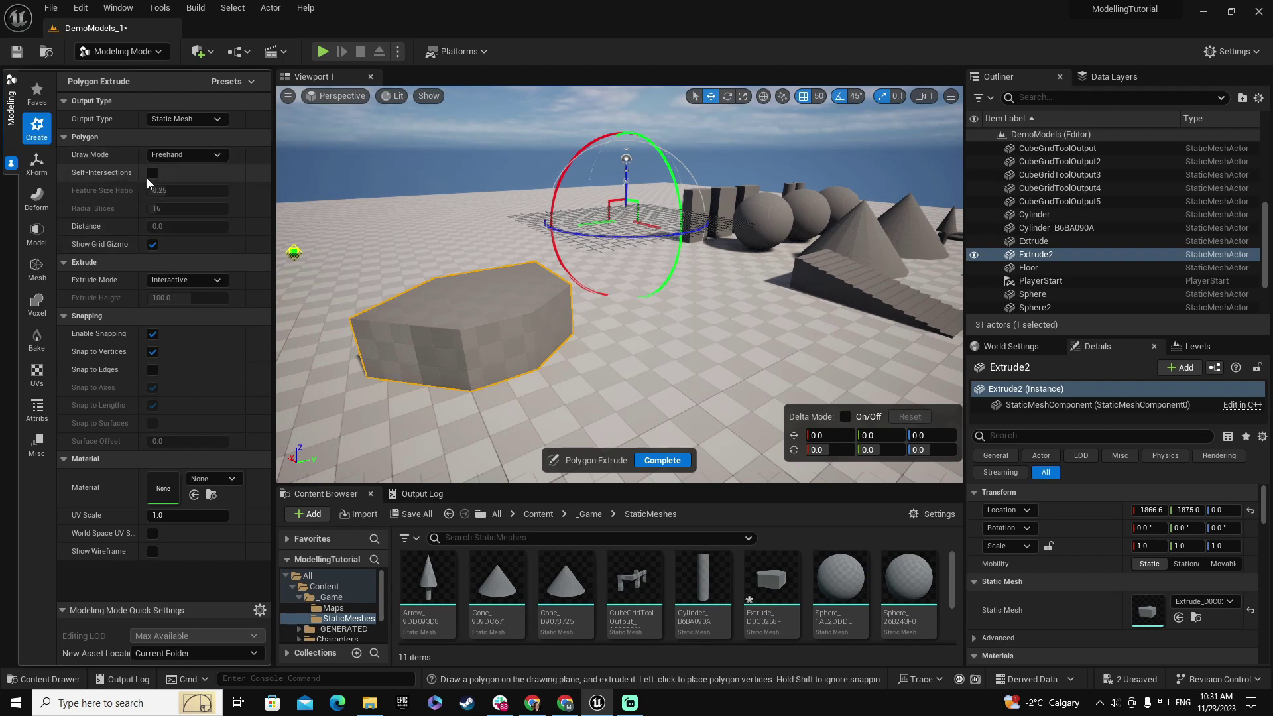
pyautogui.click(176, 154)
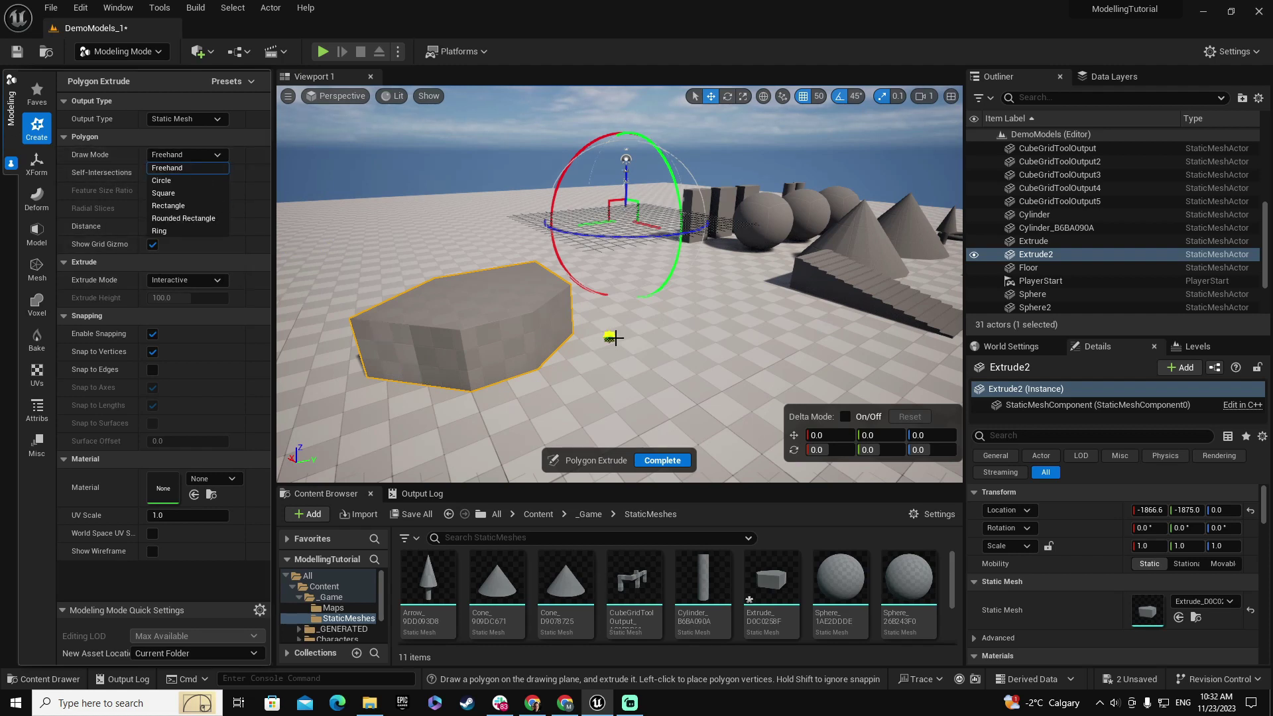
pyautogui.moveTo(614, 339); pyautogui.dragTo(454, 252, button='right')
pyautogui.click(192, 152)
pyautogui.click(199, 177)
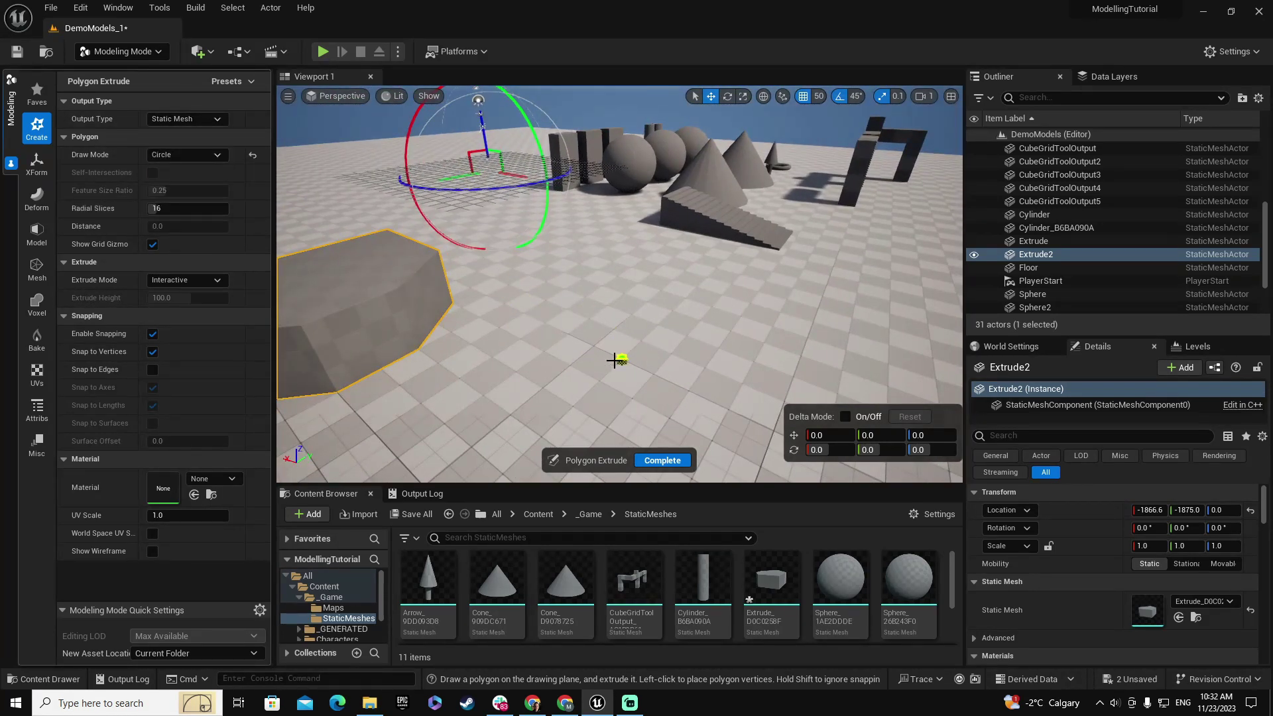
pyautogui.click(621, 360)
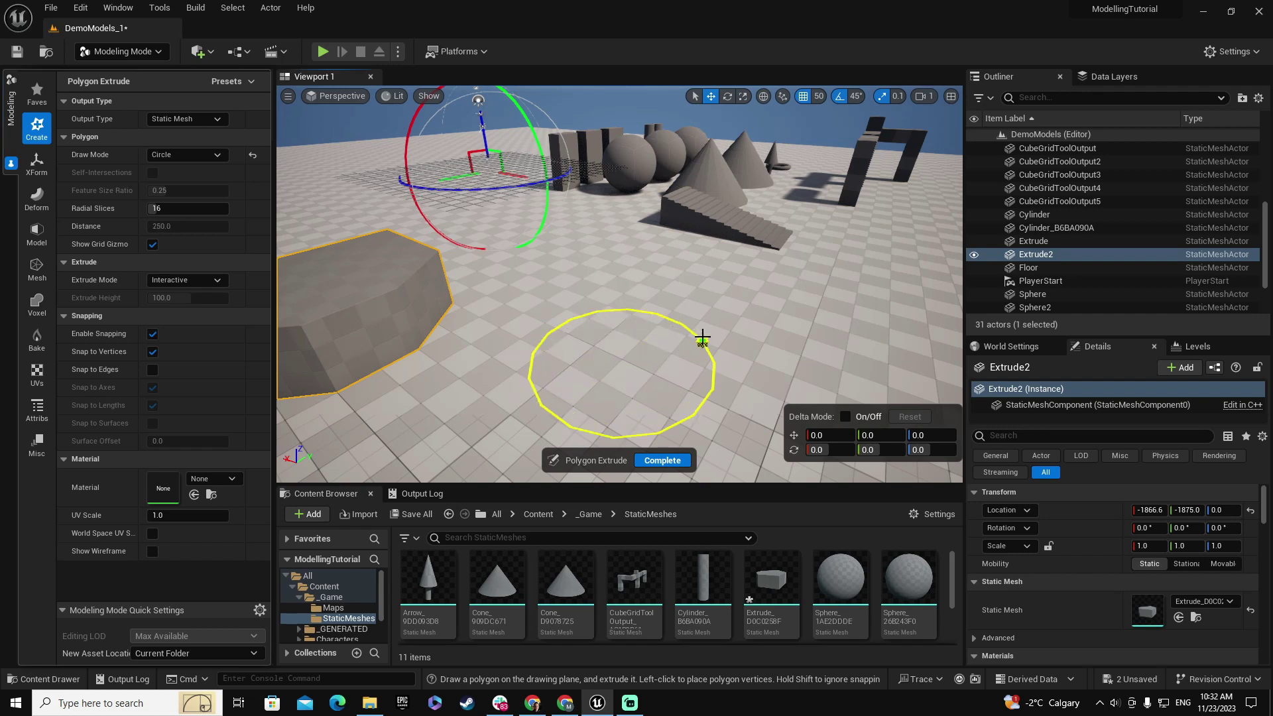
pyautogui.click(702, 339)
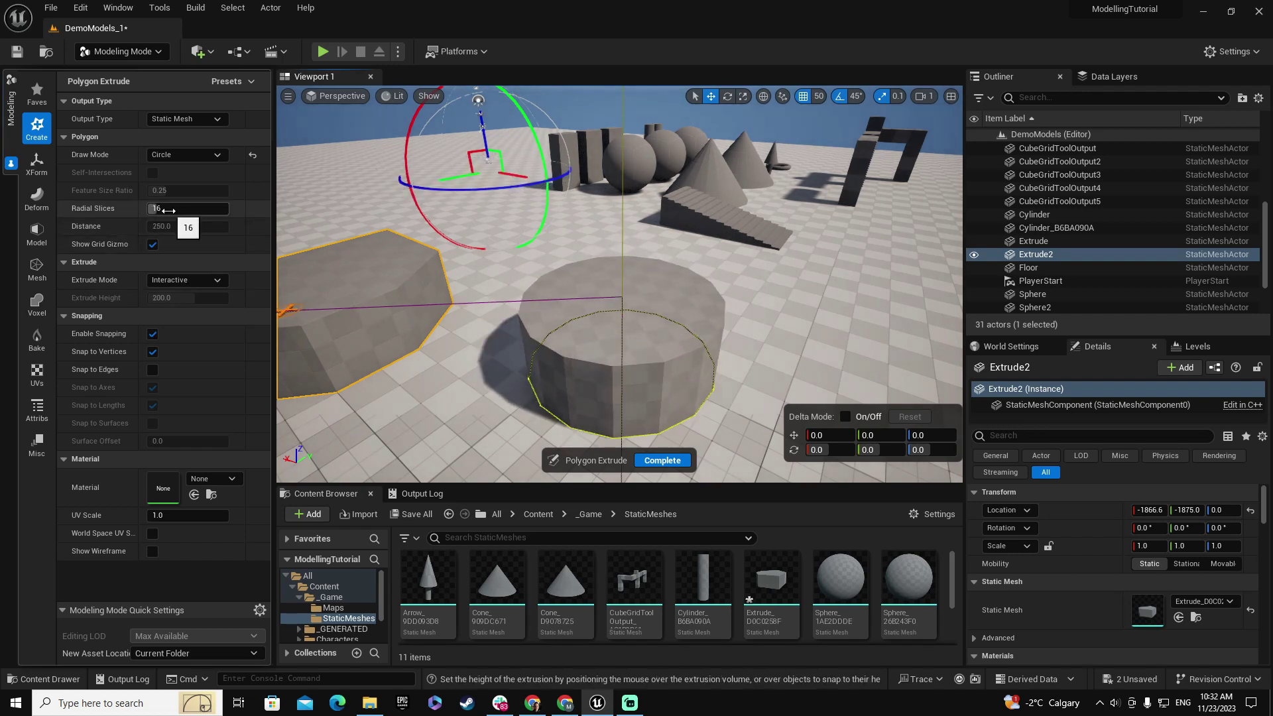
# Set the circle's Radial Slices to 32 and complete its extrusion at a height of 200 units.
pyautogui.click(169, 210)
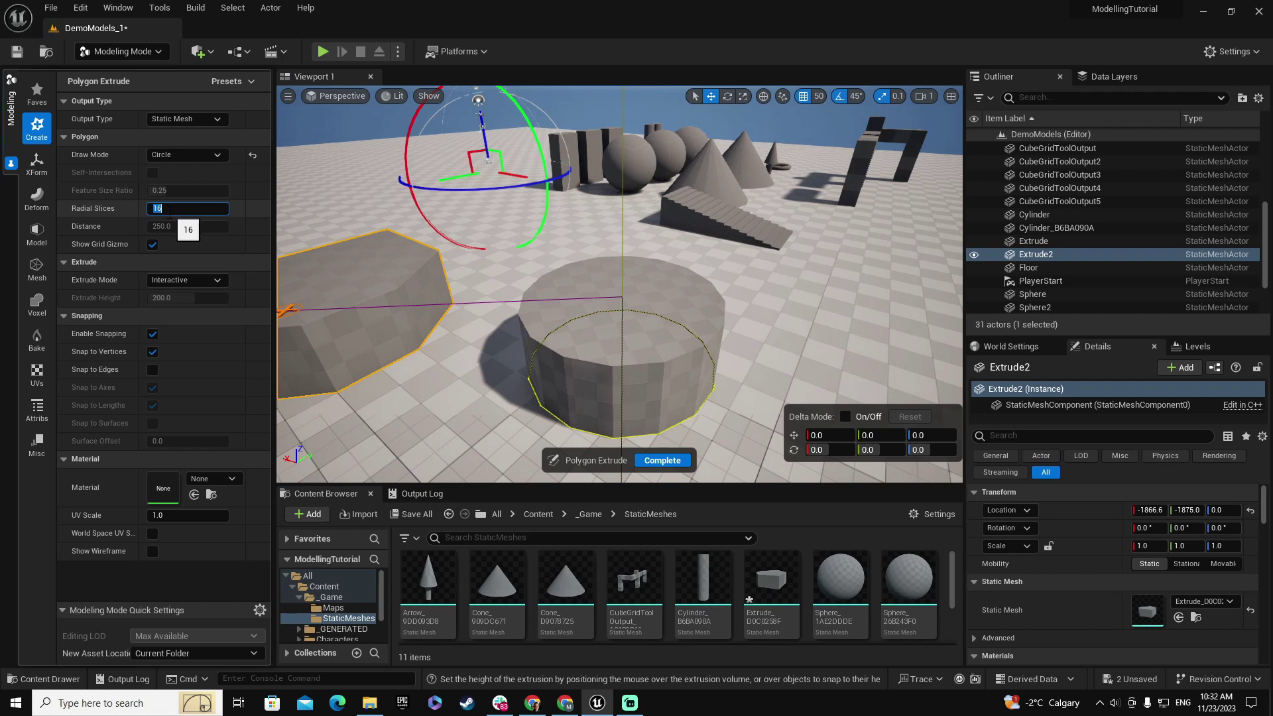
pyautogui.write('32')
pyautogui.press('Return')
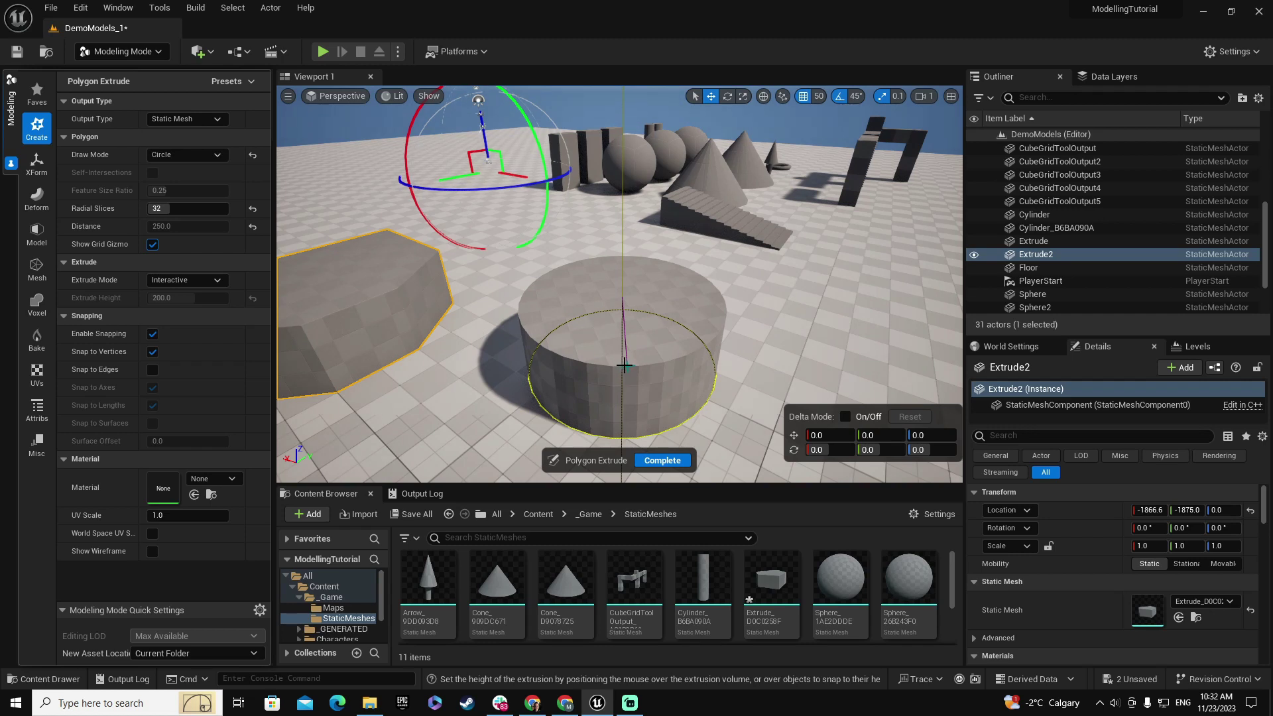
pyautogui.click(663, 460)
# Draw a rounded rectangle about 600 units wide on the floor with Extrude Polygon and extrude it 200 units high.
pyautogui.moveTo(663, 460); pyautogui.dragTo(673, 415, button='right')
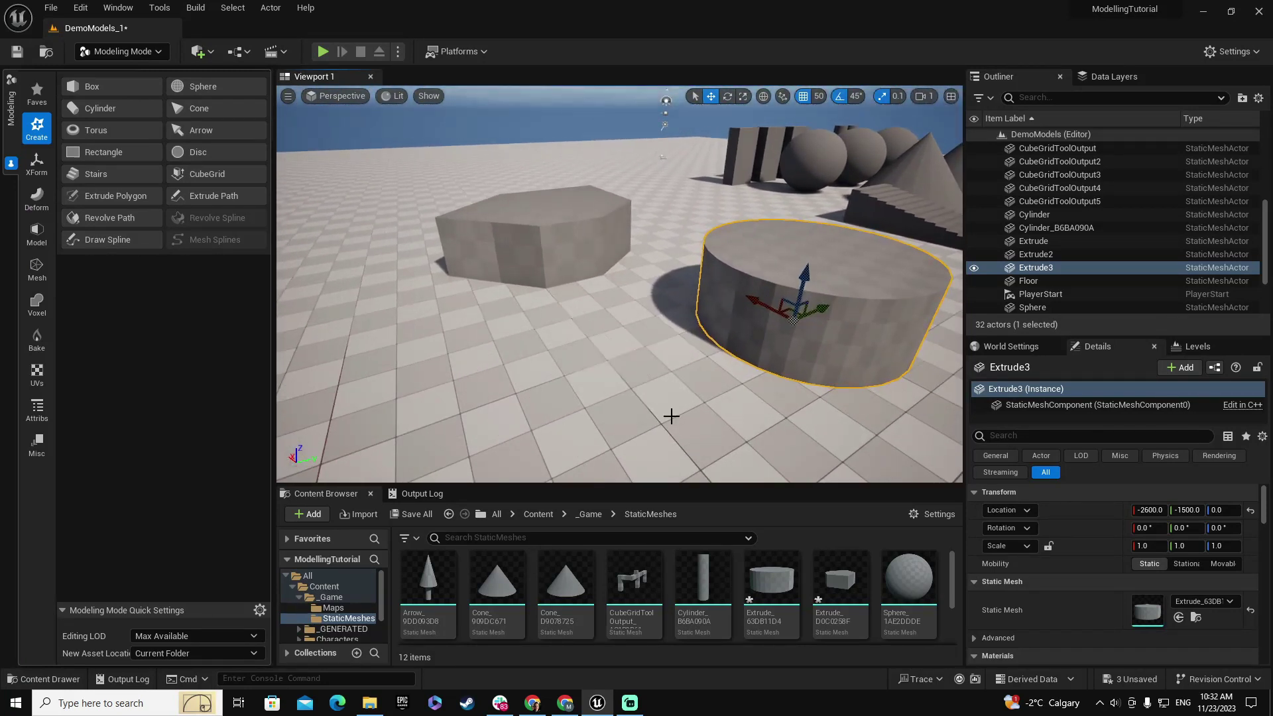
pyautogui.click(123, 197)
pyautogui.click(207, 155)
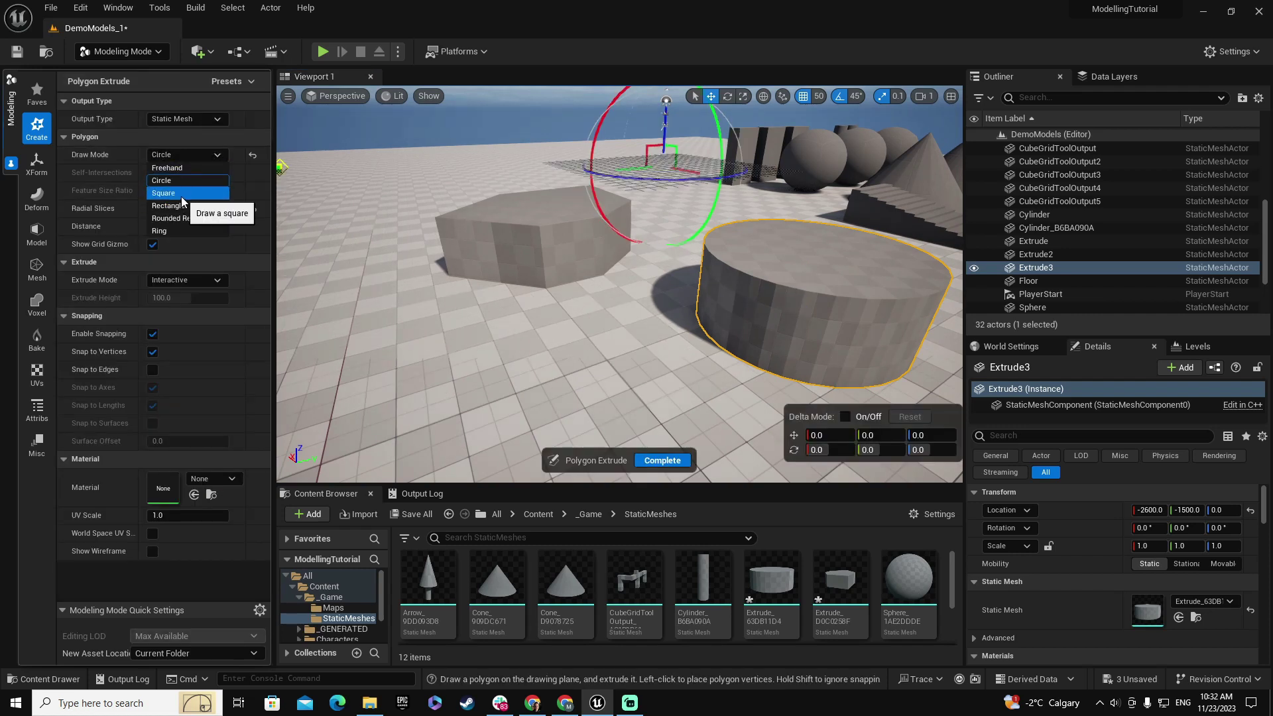
pyautogui.click(210, 220)
pyautogui.scroll(10, 398, 332)
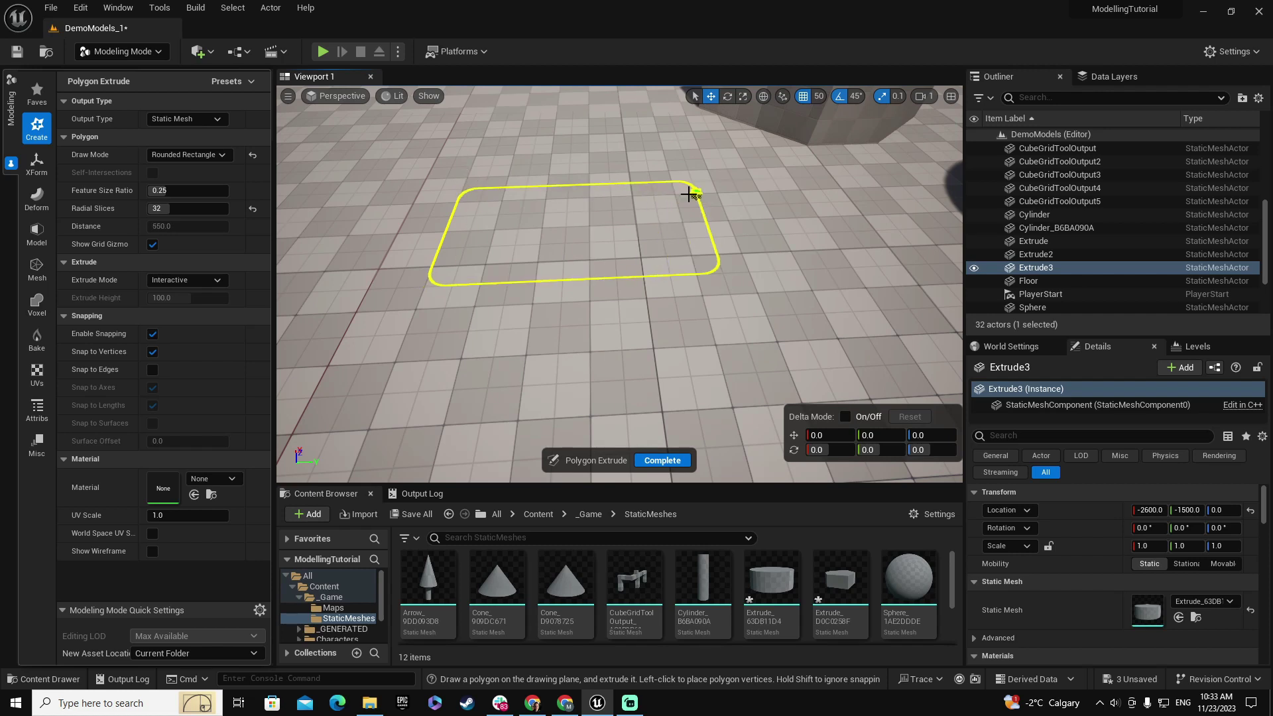
pyautogui.click(717, 191)
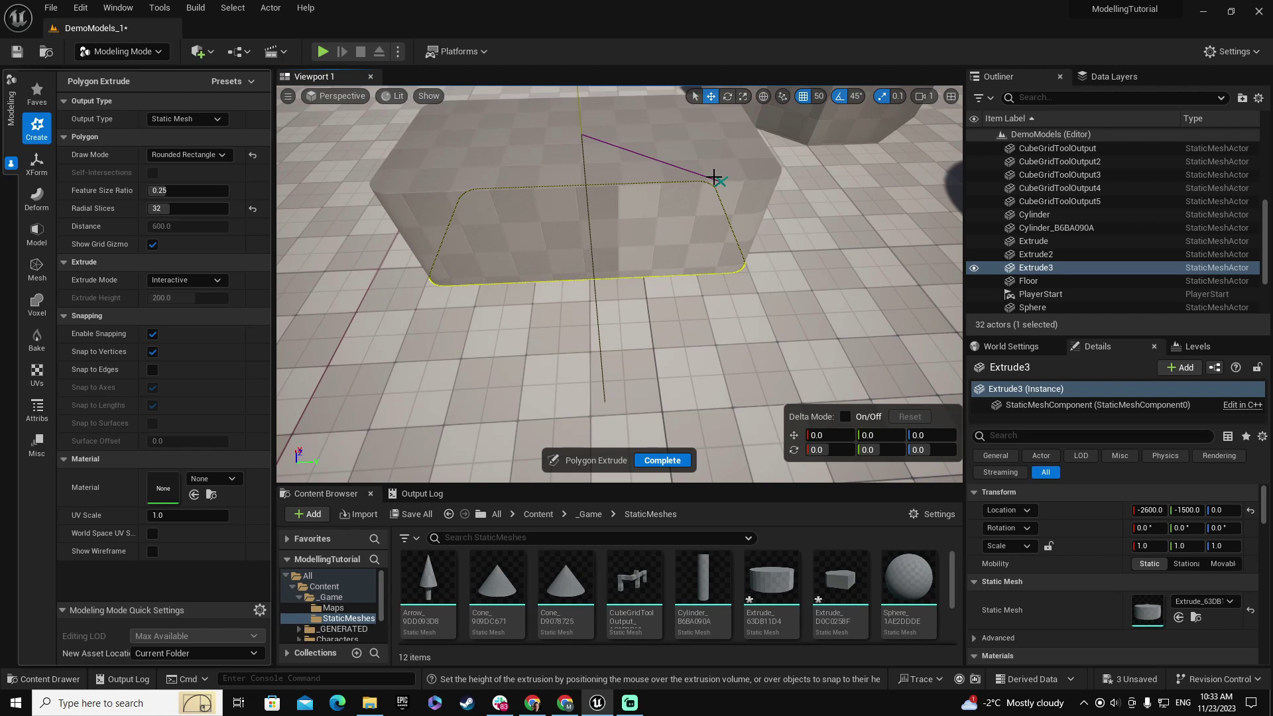
pyautogui.click(711, 188)
pyautogui.click(653, 459)
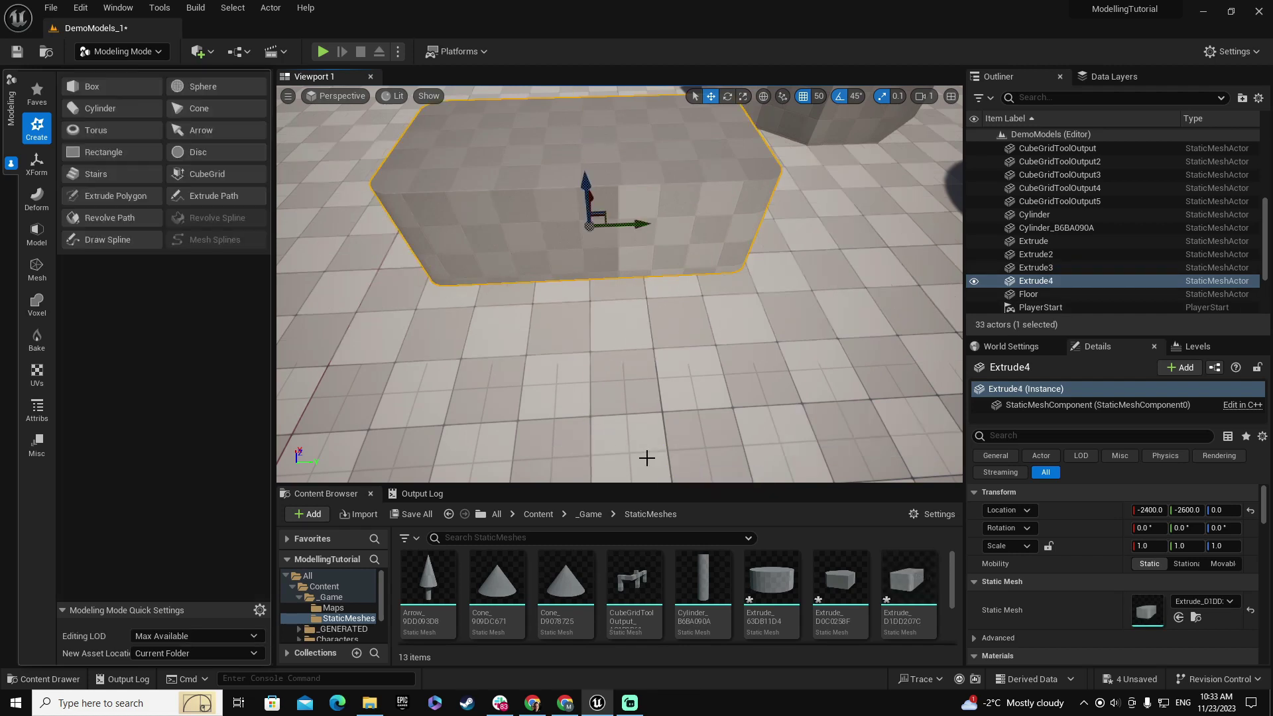
# Start Extrude Polygon in Ring draw mode and draw a ring of 200 units radius on the floor in front of the rounded rectangle block.
pyautogui.moveTo(650, 451); pyautogui.dragTo(642, 363, button='right')
pyautogui.click(95, 194)
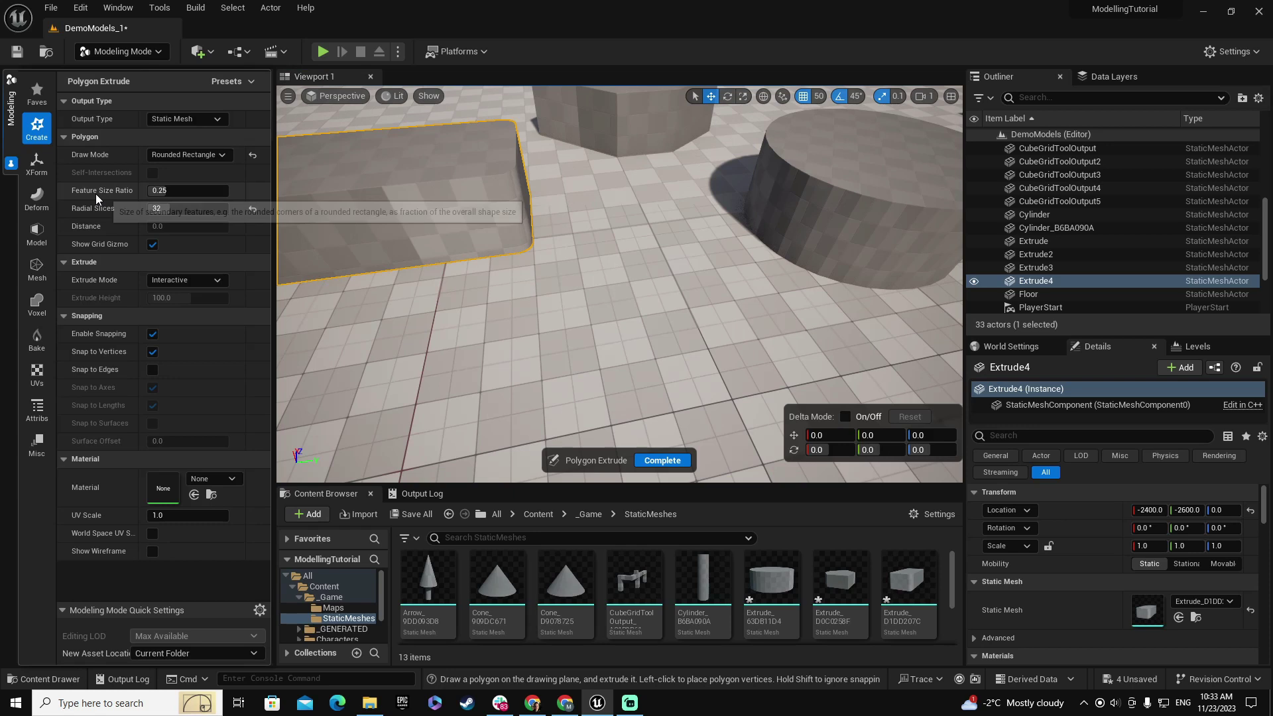
pyautogui.click(175, 156)
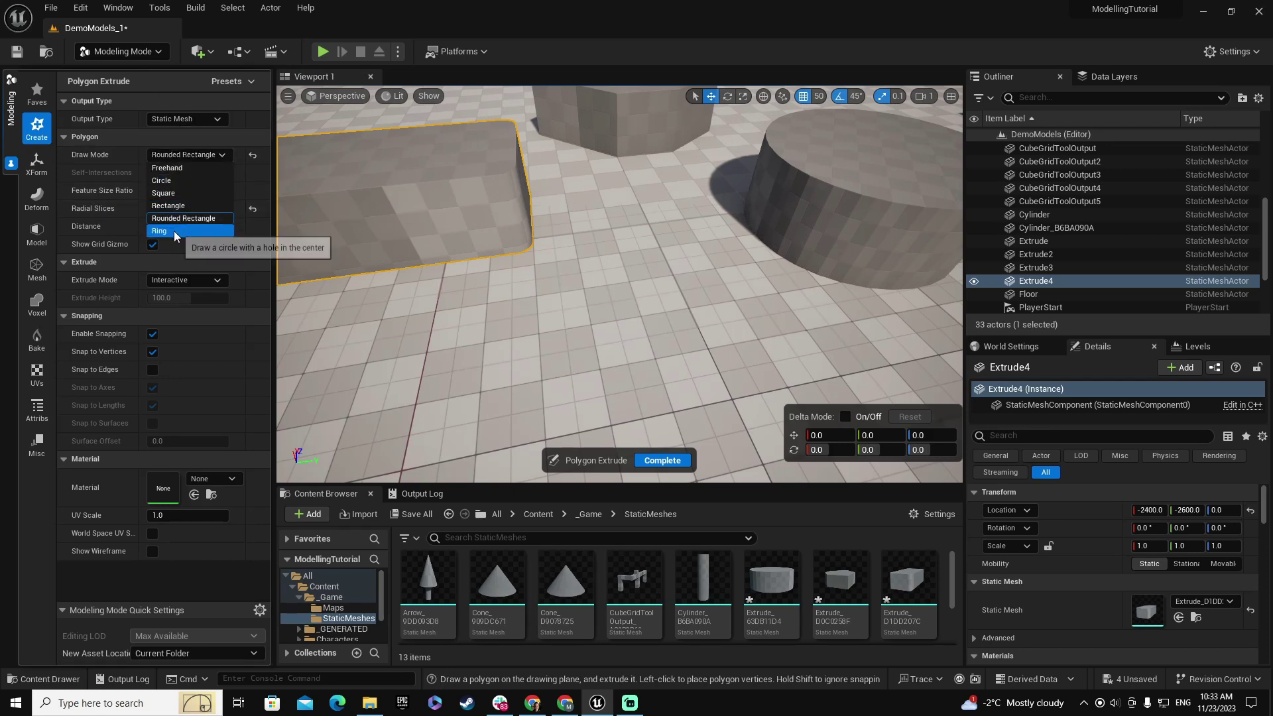
pyautogui.click(174, 230)
pyautogui.scroll(-6, 568, 350)
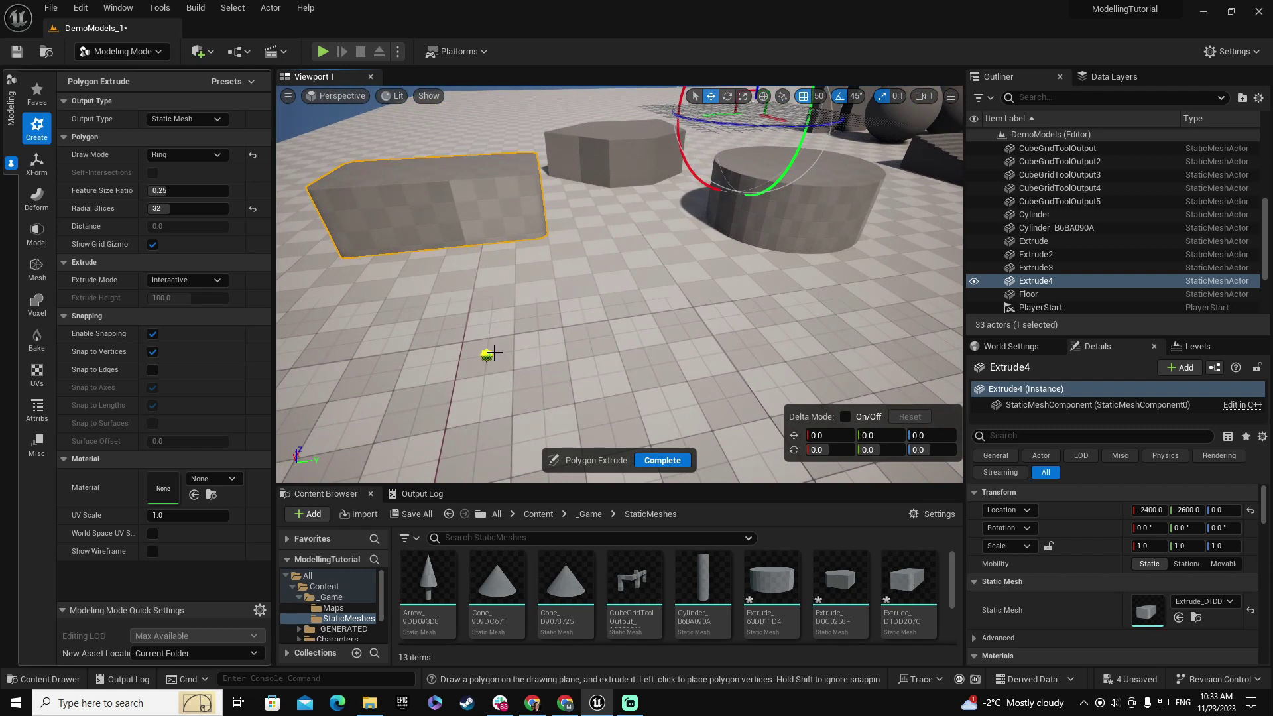
pyautogui.click(494, 357)
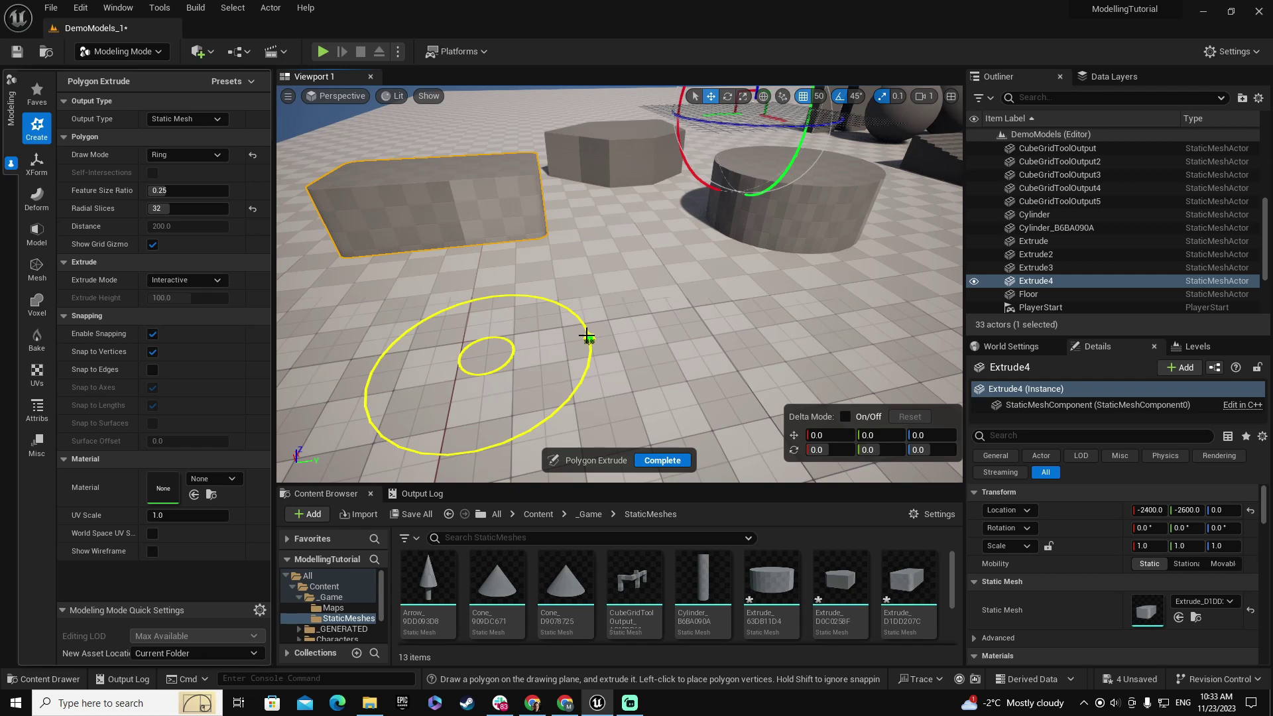
pyautogui.click(592, 339)
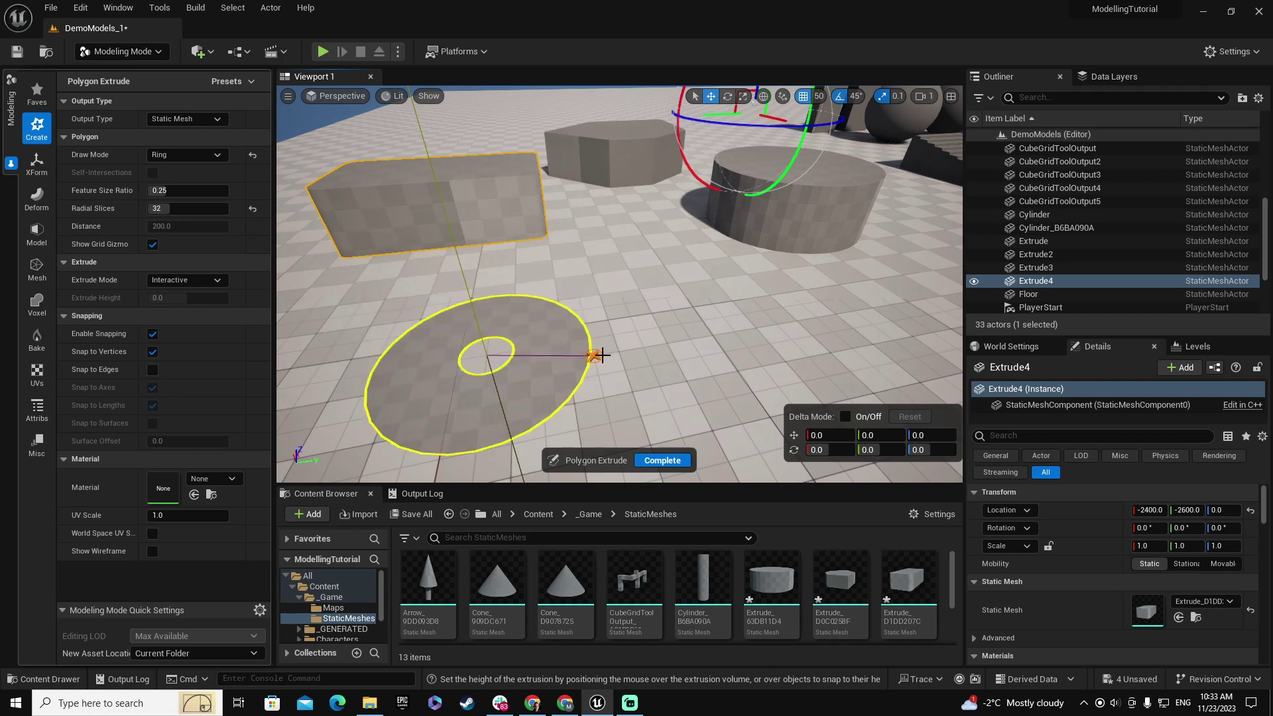
# Widen the ring's hole with a Feature Size Ratio of about 0.8 and complete its extrusion at a height of 150 units.
pyautogui.moveTo(160, 191); pyautogui.dragTo(156, 190)
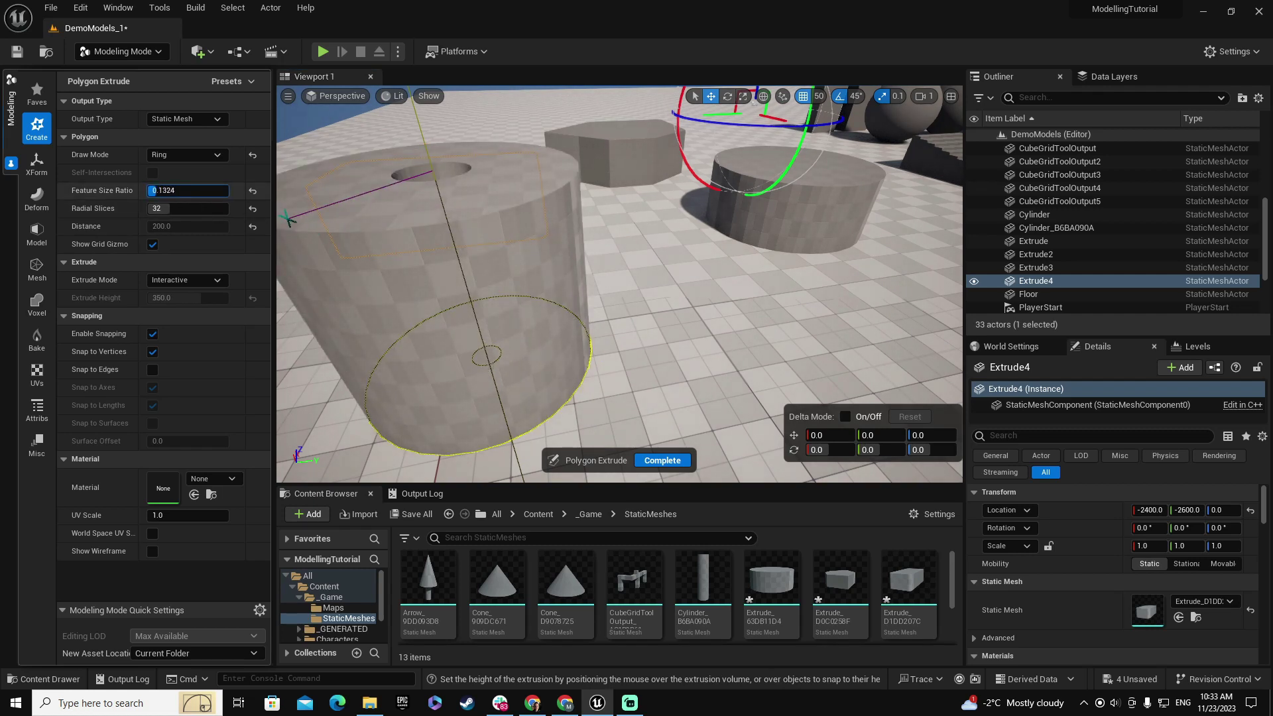
pyautogui.moveTo(156, 190); pyautogui.dragTo(212, 190)
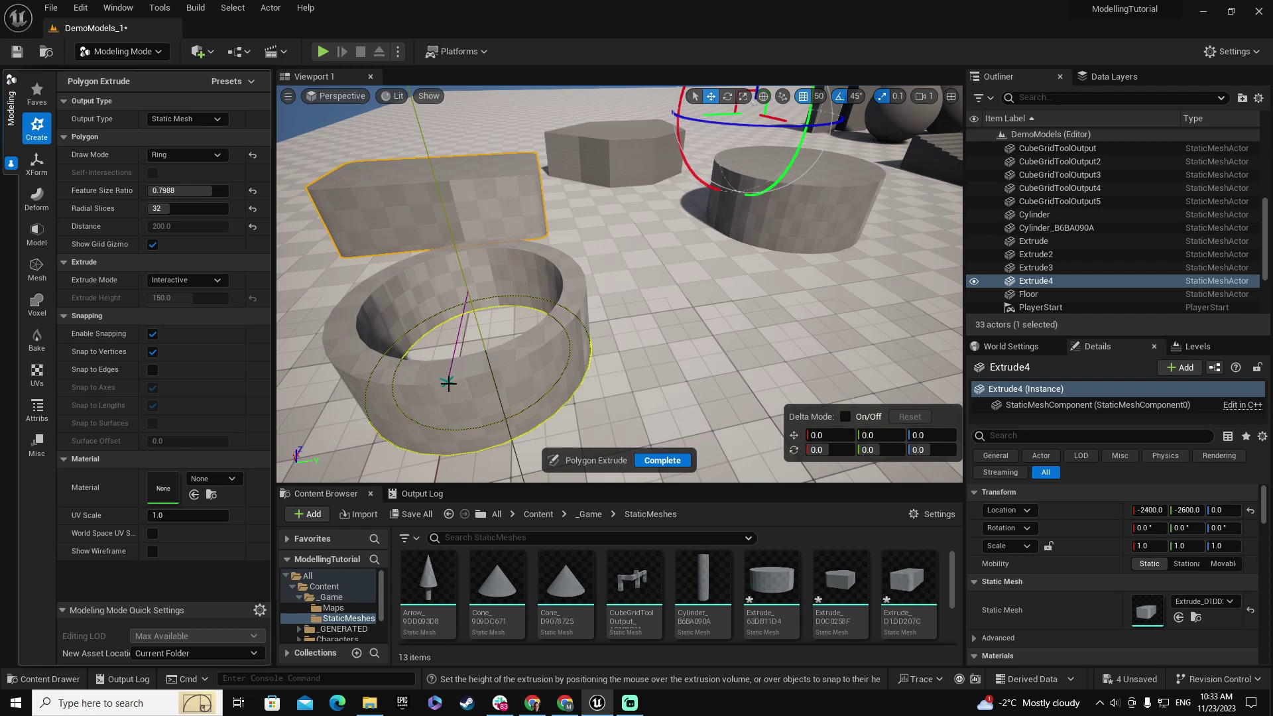
pyautogui.click(448, 383)
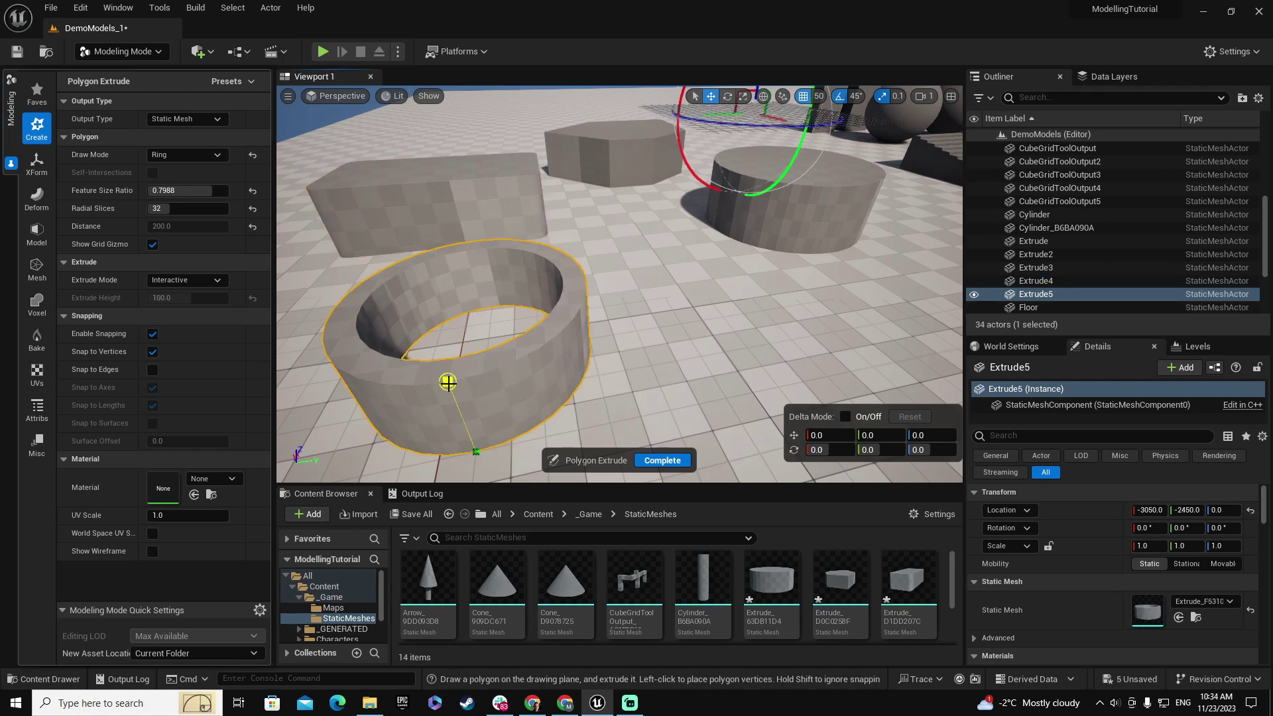
pyautogui.click(662, 460)
pyautogui.moveTo(665, 459); pyautogui.dragTo(679, 377, button='right')
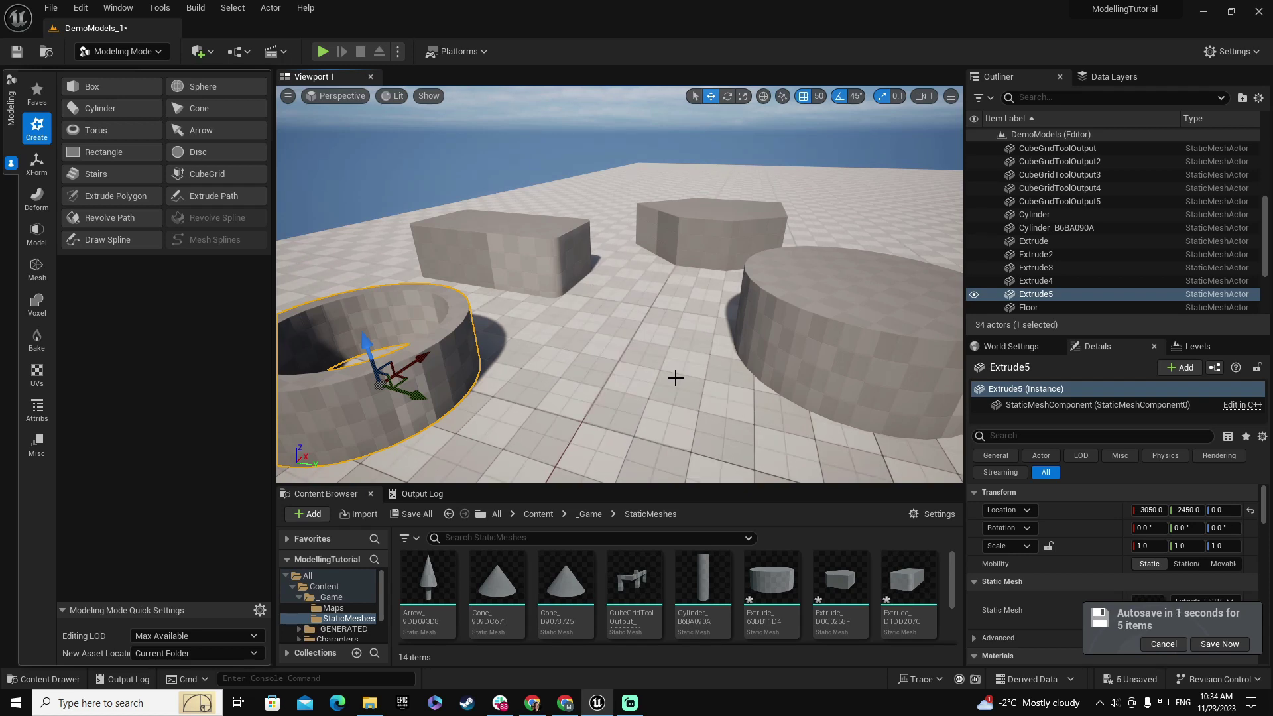
pyautogui.moveTo(654, 375); pyautogui.dragTo(703, 380, button='right')
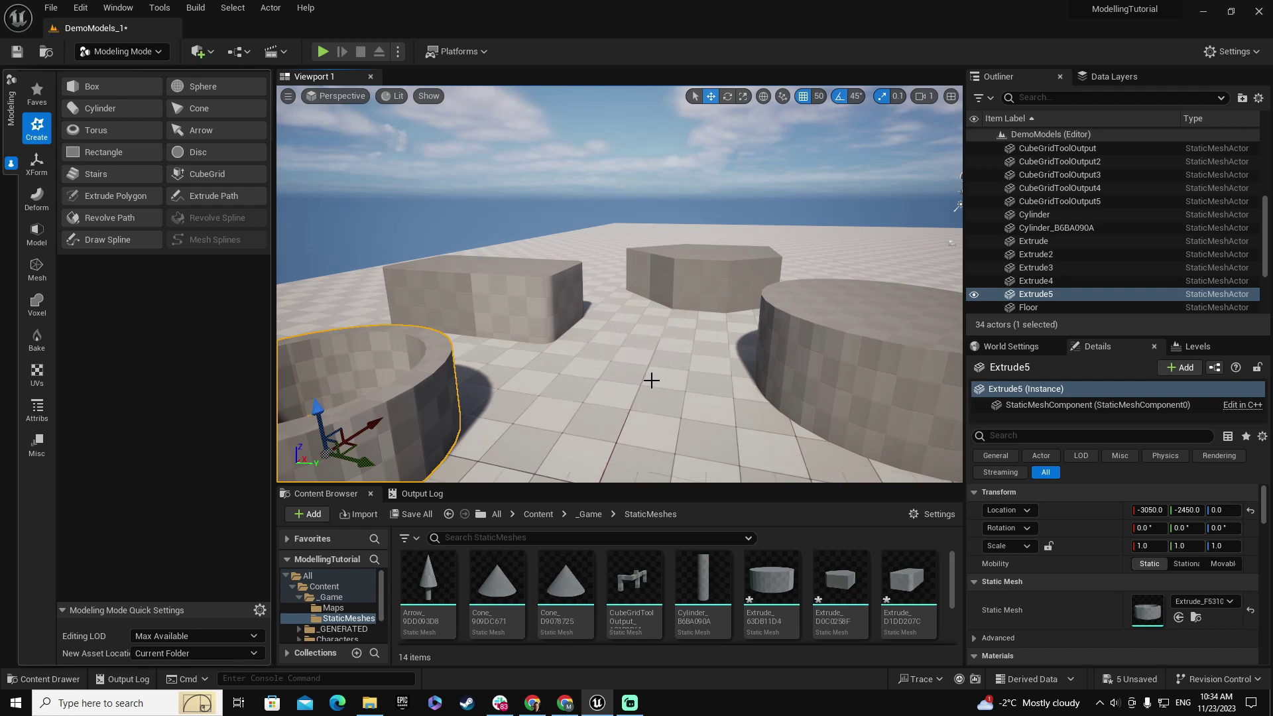
pyautogui.moveTo(616, 399); pyautogui.dragTo(616, 399, button='right')
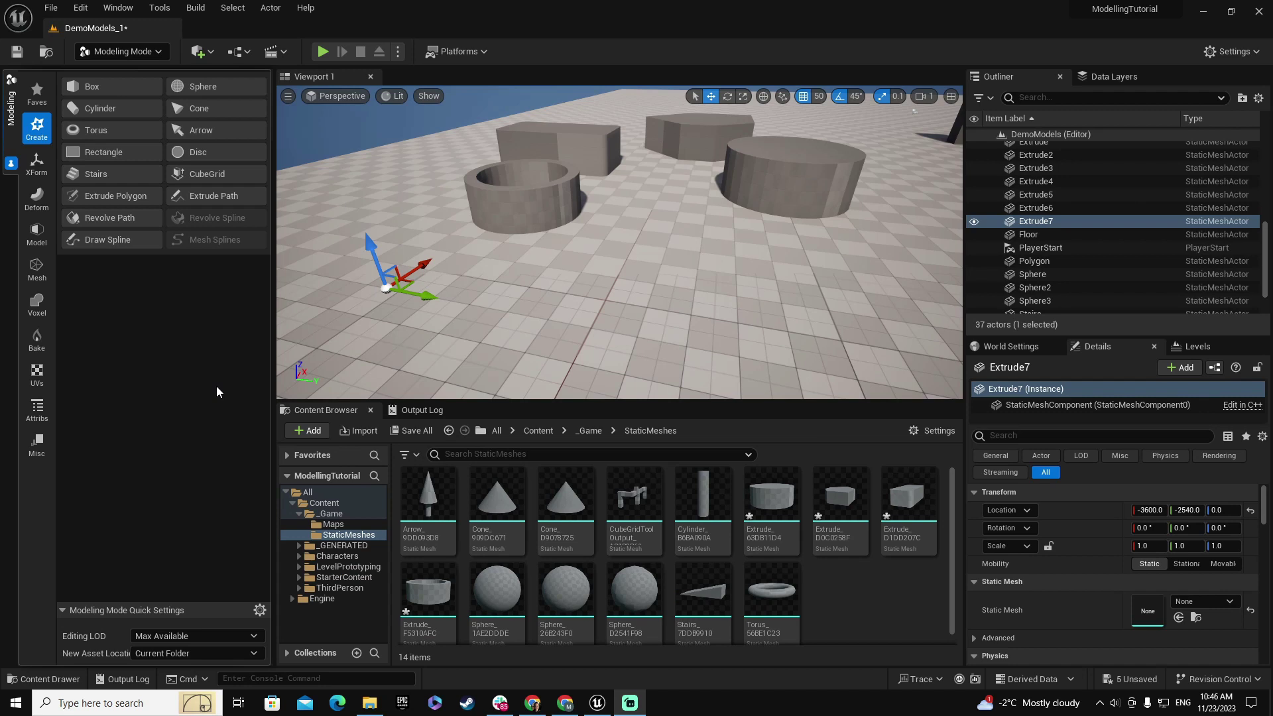
# Draw a five-sided freehand polygon in front of the ring with Extrude Mode Flat, and locate its mesh asset in the Content Browser.
pyautogui.click(125, 195)
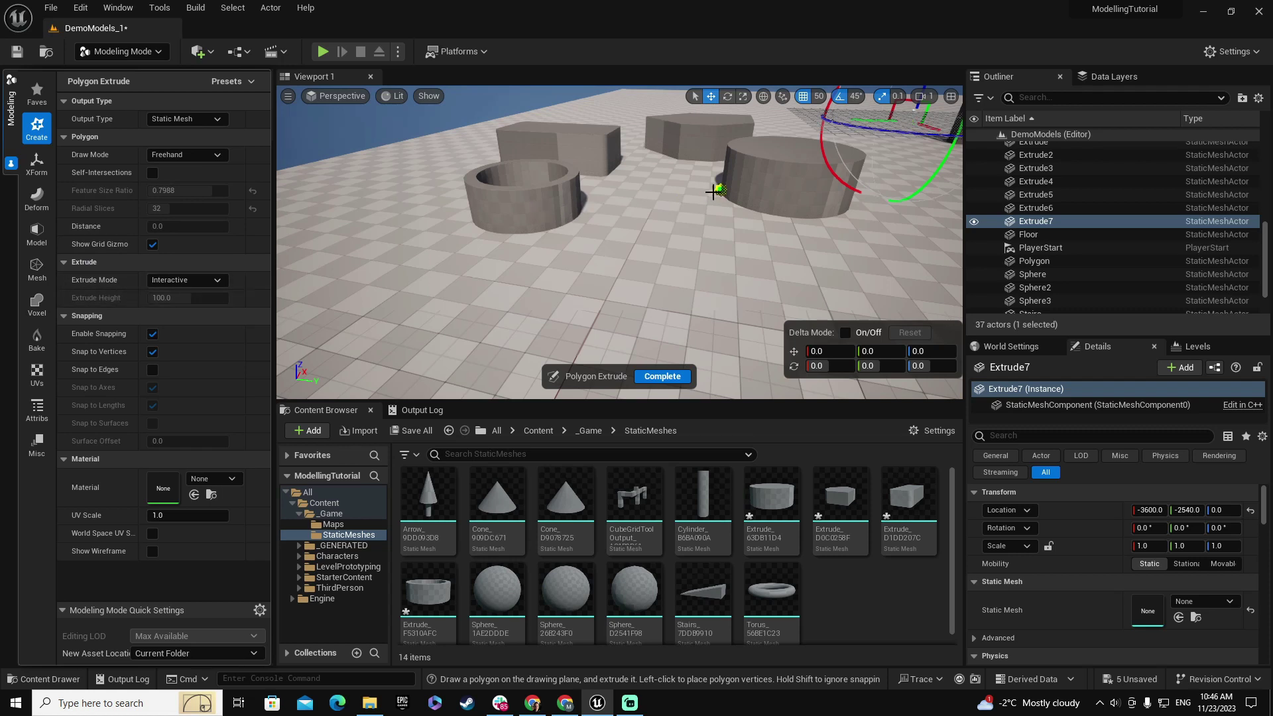
pyautogui.click(172, 280)
pyautogui.click(181, 295)
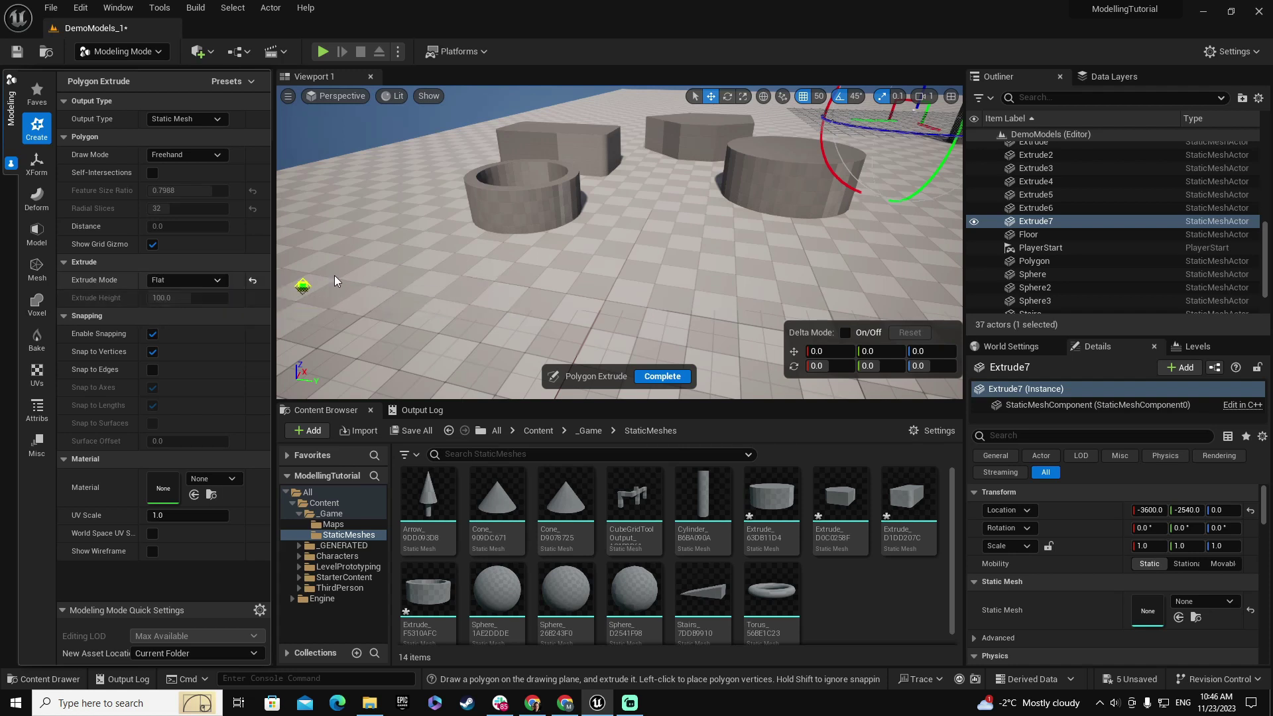
pyautogui.click(421, 350)
pyautogui.click(547, 319)
pyautogui.click(495, 281)
pyautogui.click(430, 258)
pyautogui.click(383, 302)
pyautogui.click(419, 350)
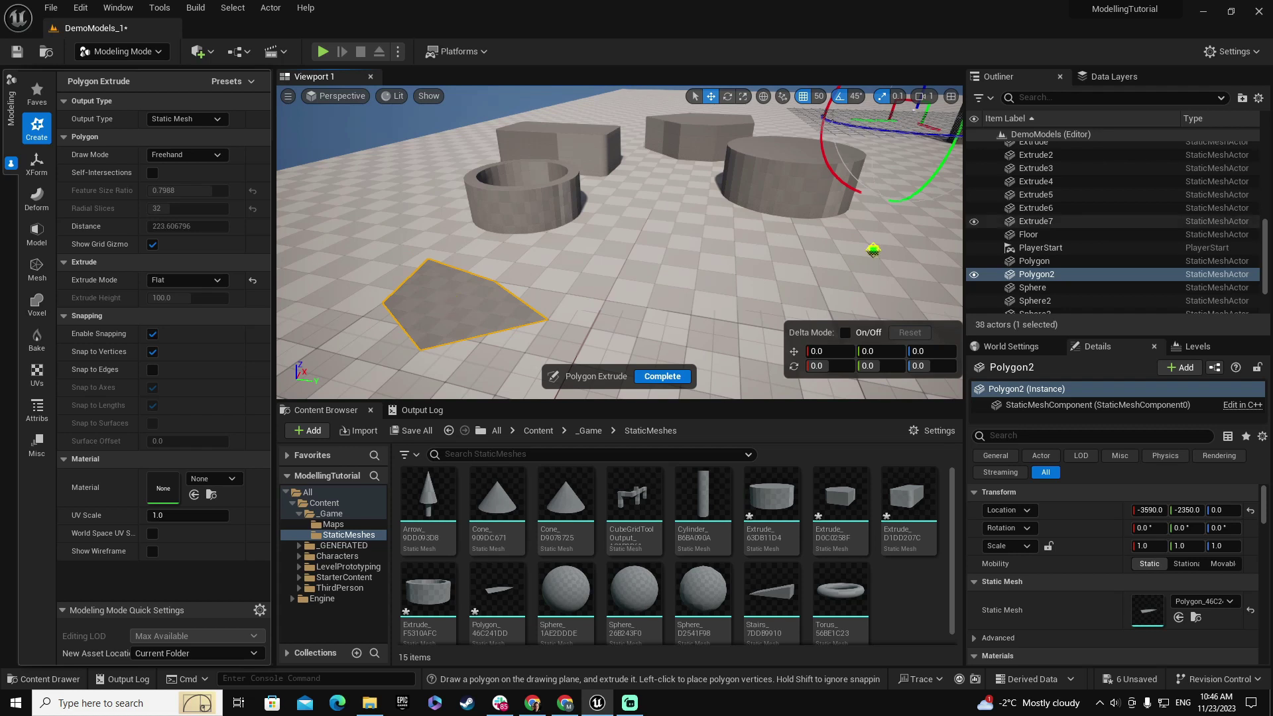
pyautogui.click(1197, 619)
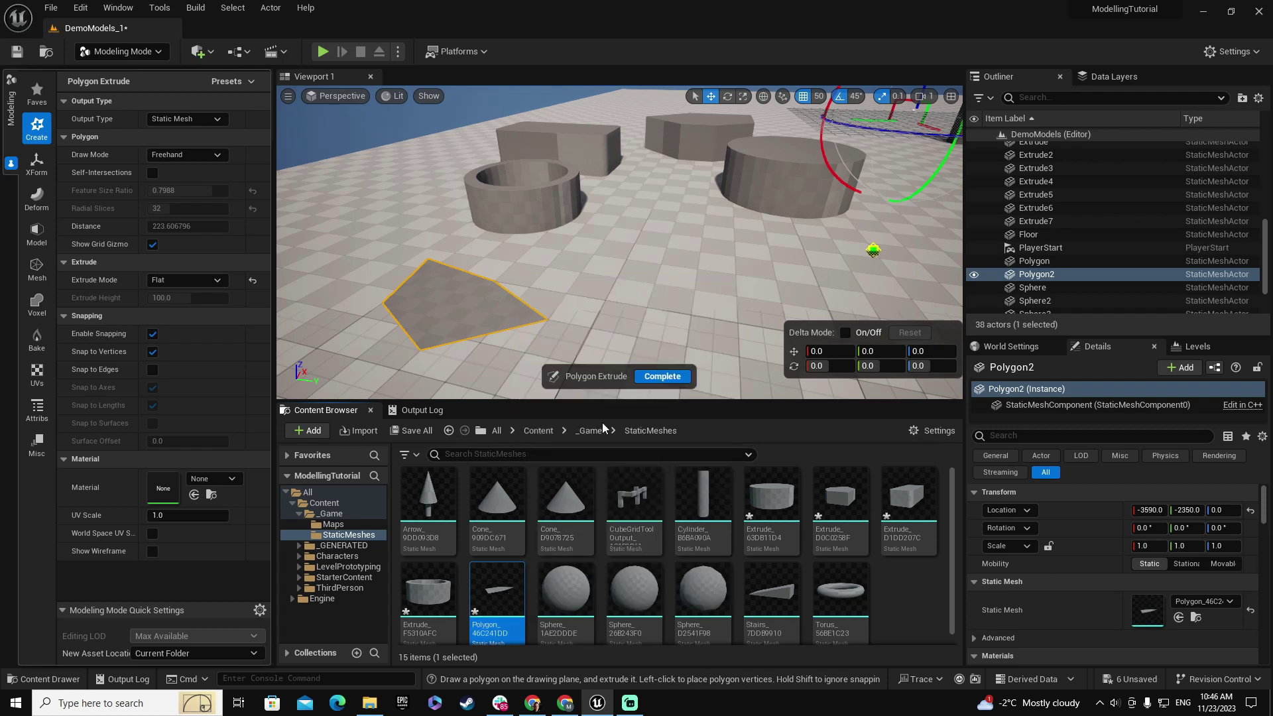
pyautogui.click(663, 376)
# Start Extrude Polygon again with Extrude Mode set to Fixed and an Extrude Height of 500.
pyautogui.click(102, 195)
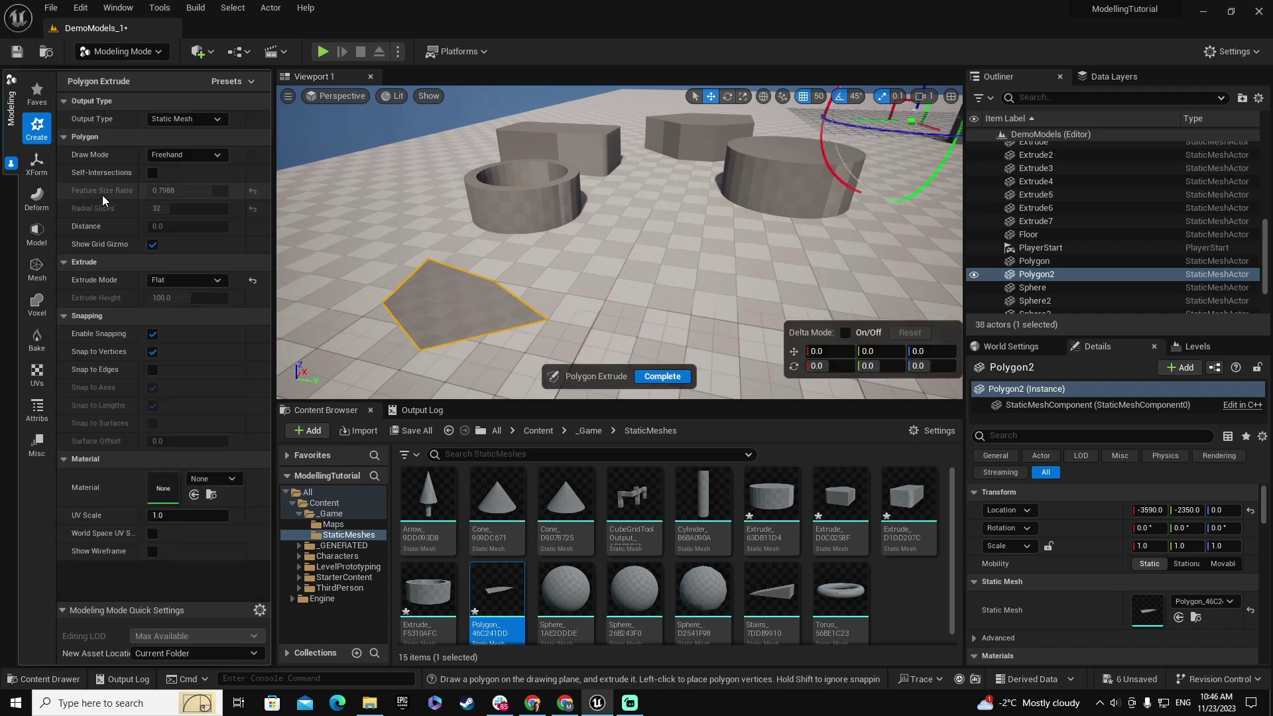
pyautogui.click(217, 280)
pyautogui.click(177, 306)
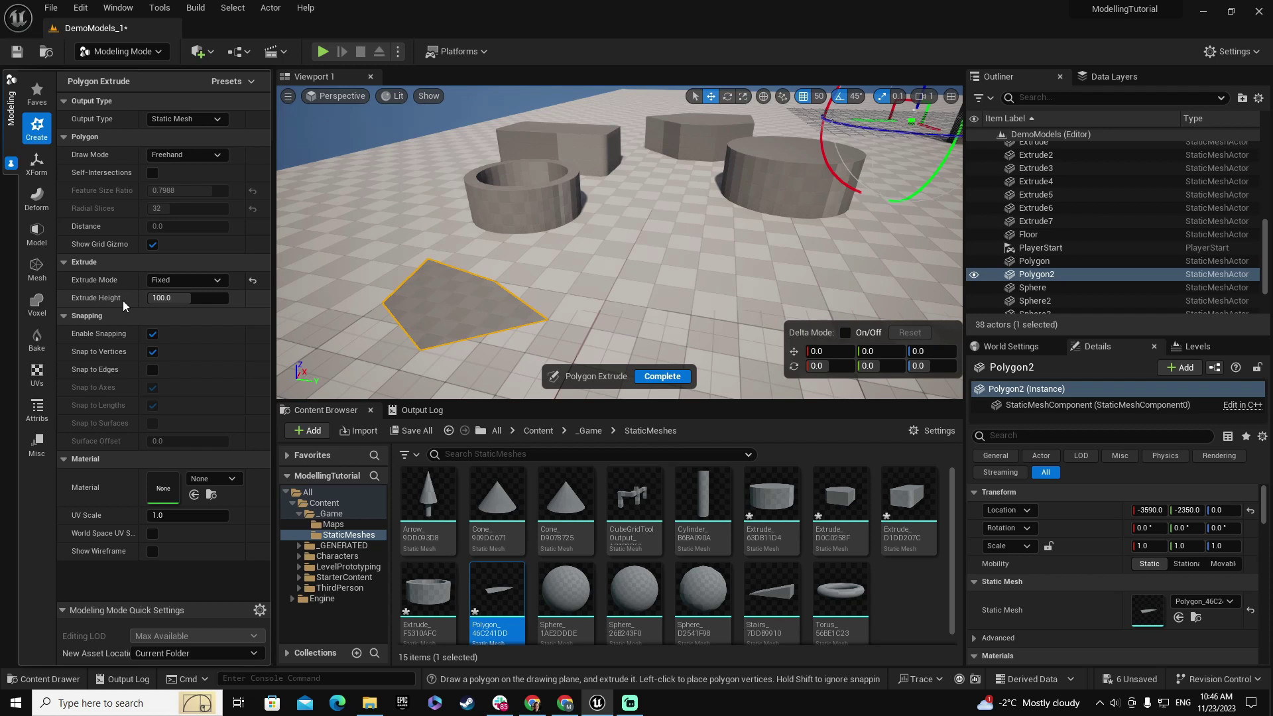
pyautogui.click(214, 299)
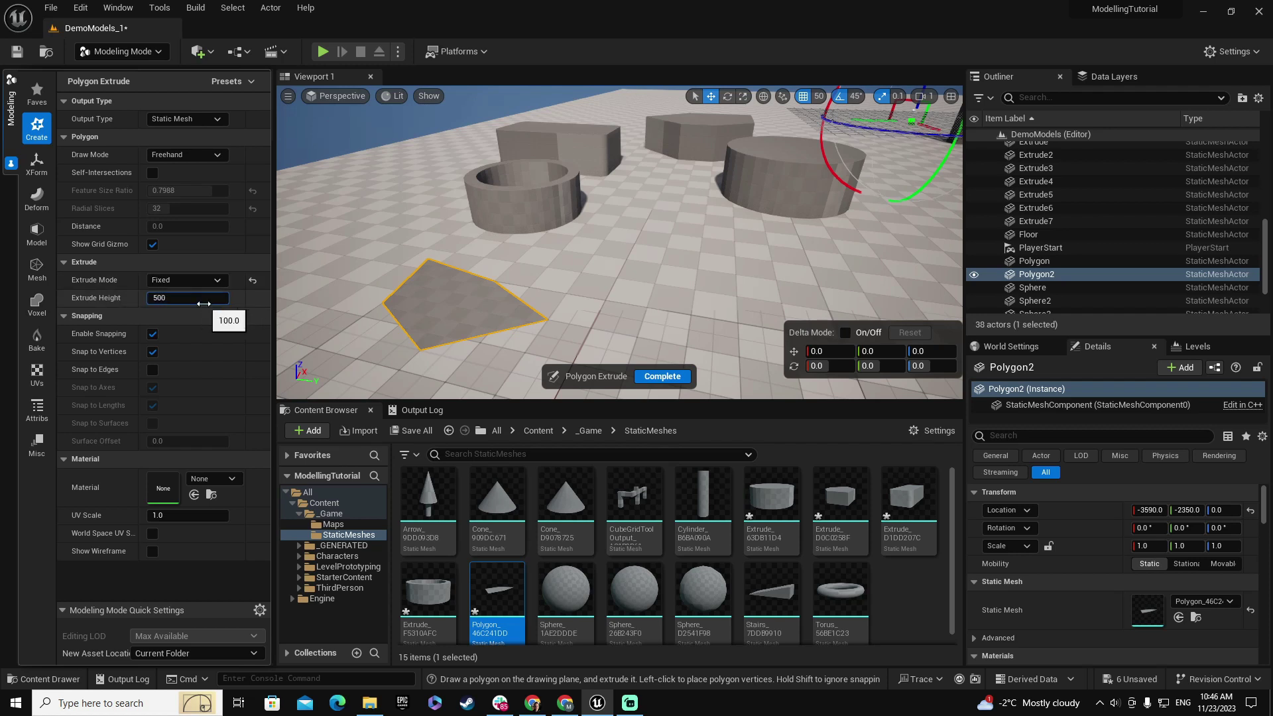
pyautogui.press('Return')
# Draw a closed five-sided freehand polygon on the floor beside the flat polygon and complete its fixed-height extrusion.
pyautogui.click(654, 323)
pyautogui.click(715, 305)
pyautogui.click(703, 237)
pyautogui.click(635, 243)
pyautogui.click(617, 277)
pyautogui.click(642, 319)
pyautogui.scroll(3, 699, 267)
pyautogui.moveTo(698, 267); pyautogui.dragTo(400, 240, button='right')
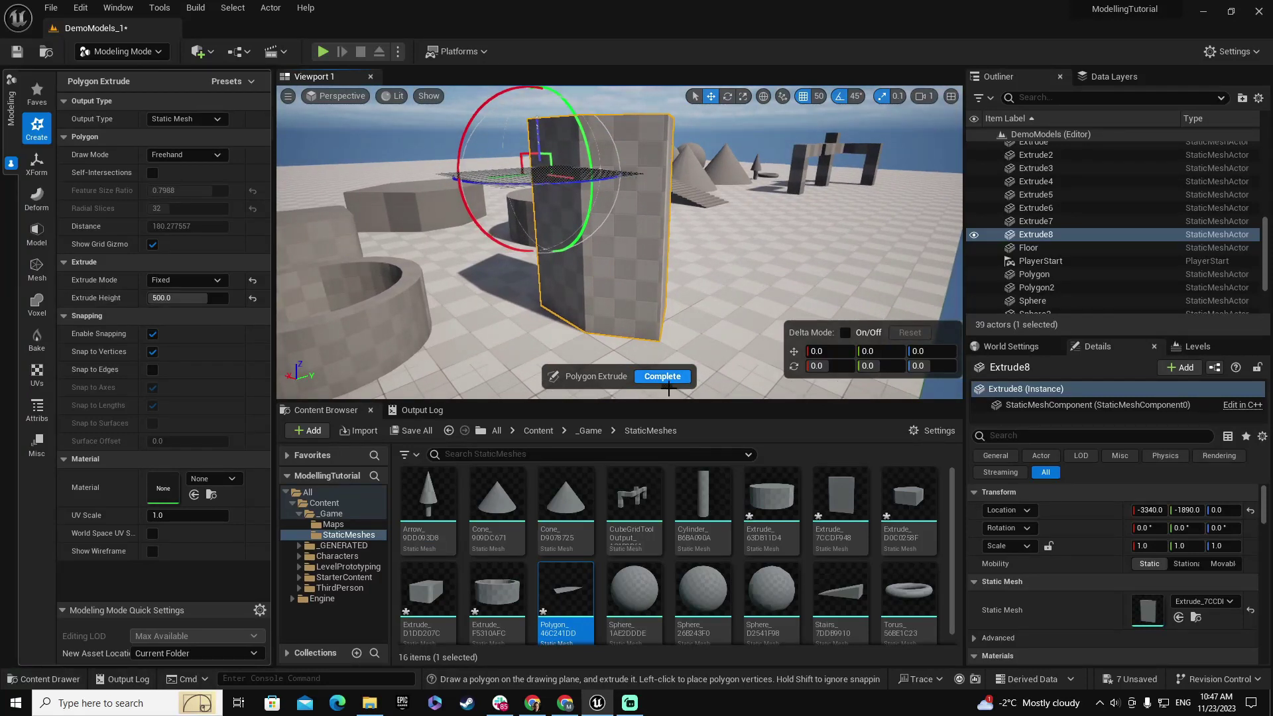
pyautogui.click(665, 378)
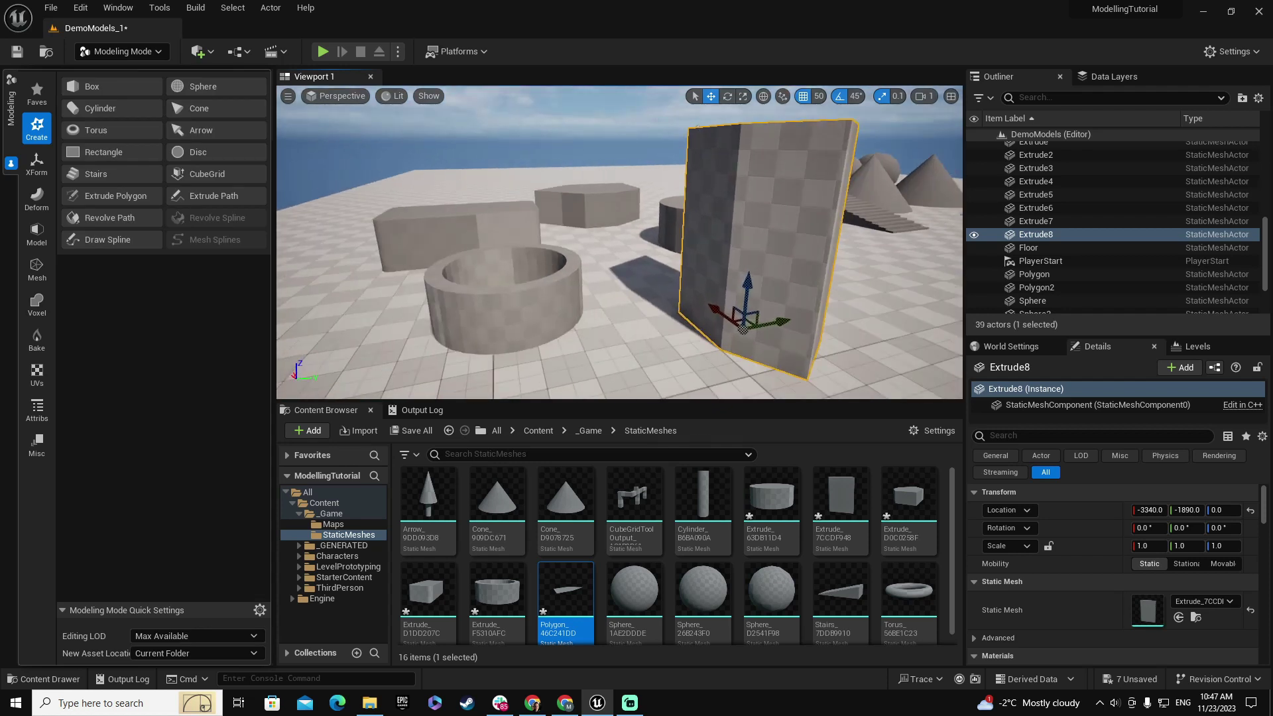